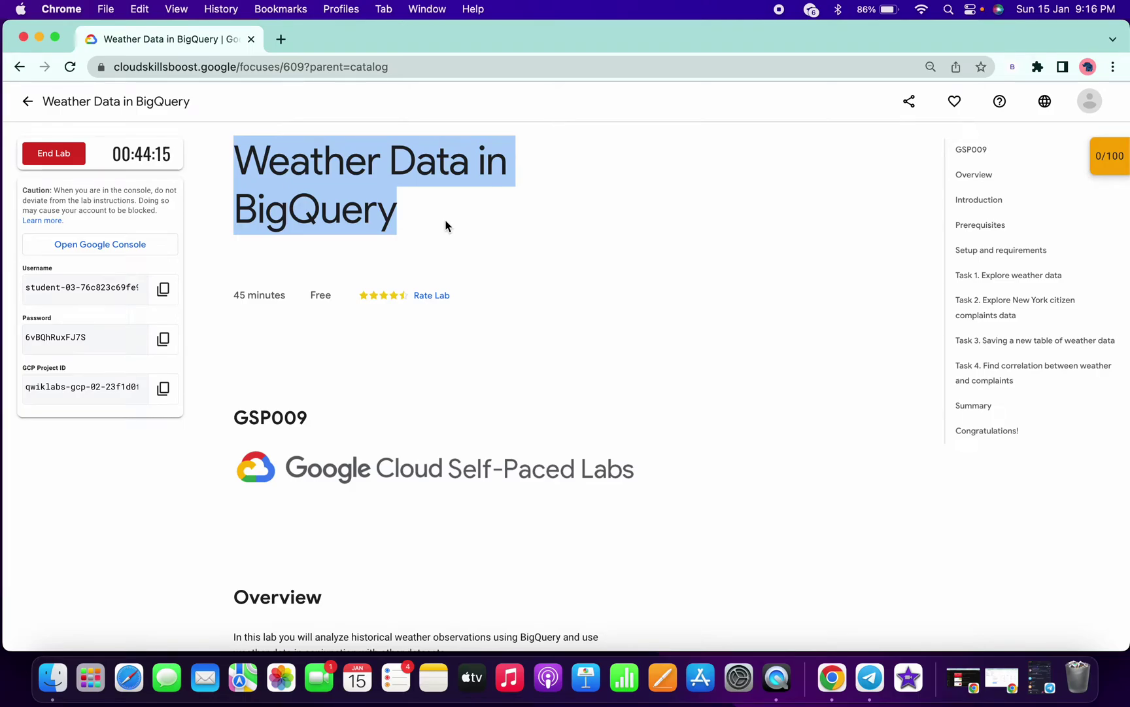
Open BigQuery from a Cloud Console search for 'big' and dismiss its welcome message
key(ctrl+Right)
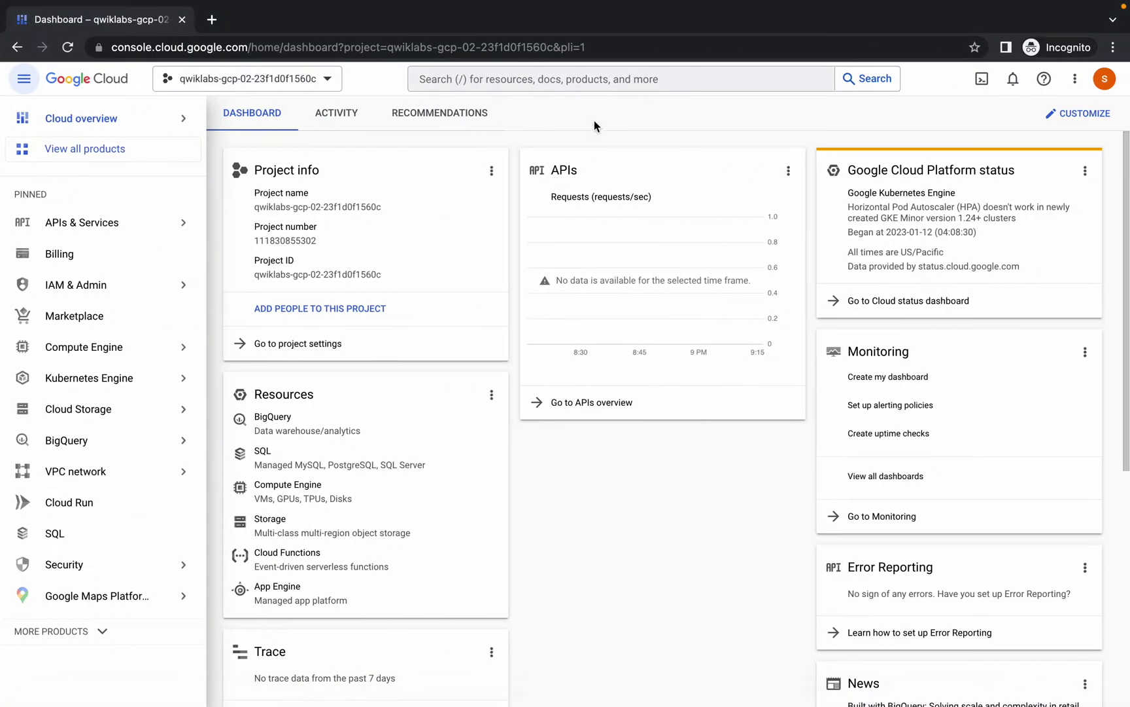
click(563, 80)
text(big)
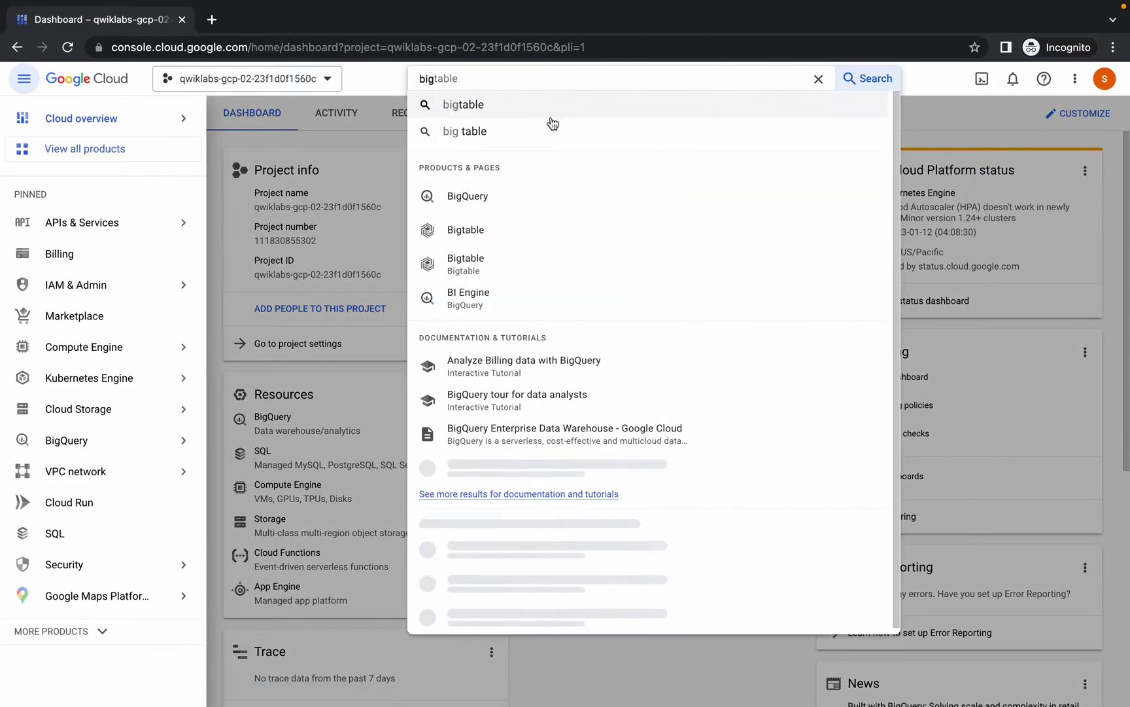
click(493, 204)
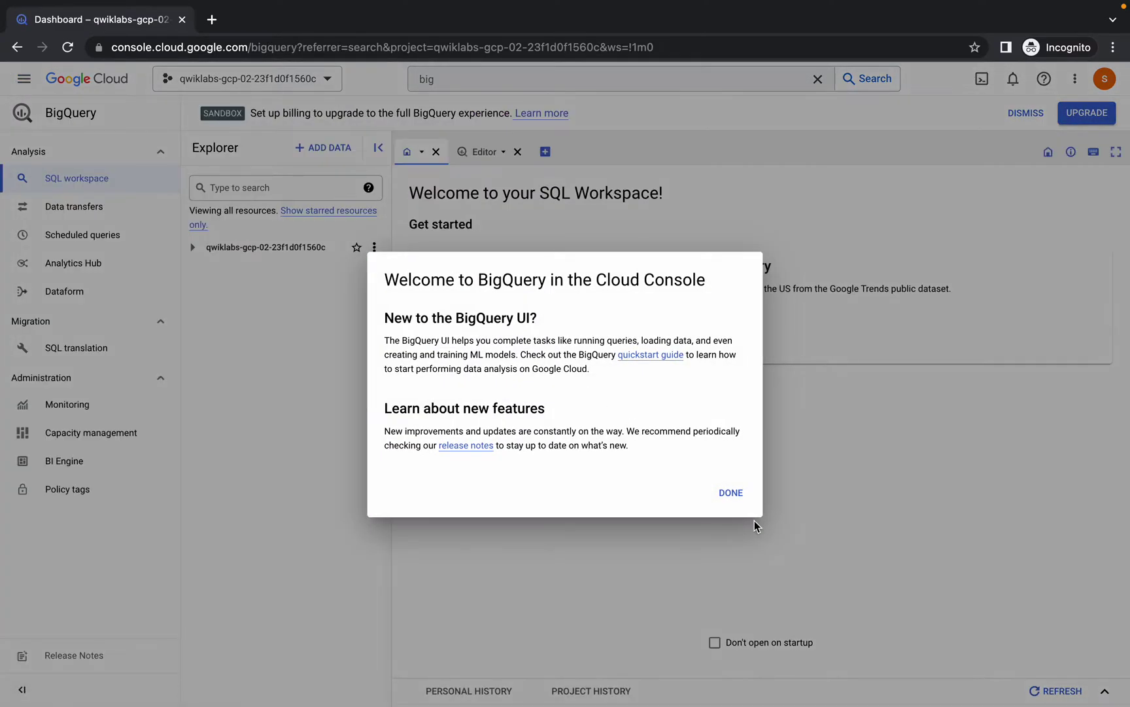
click(730, 492)
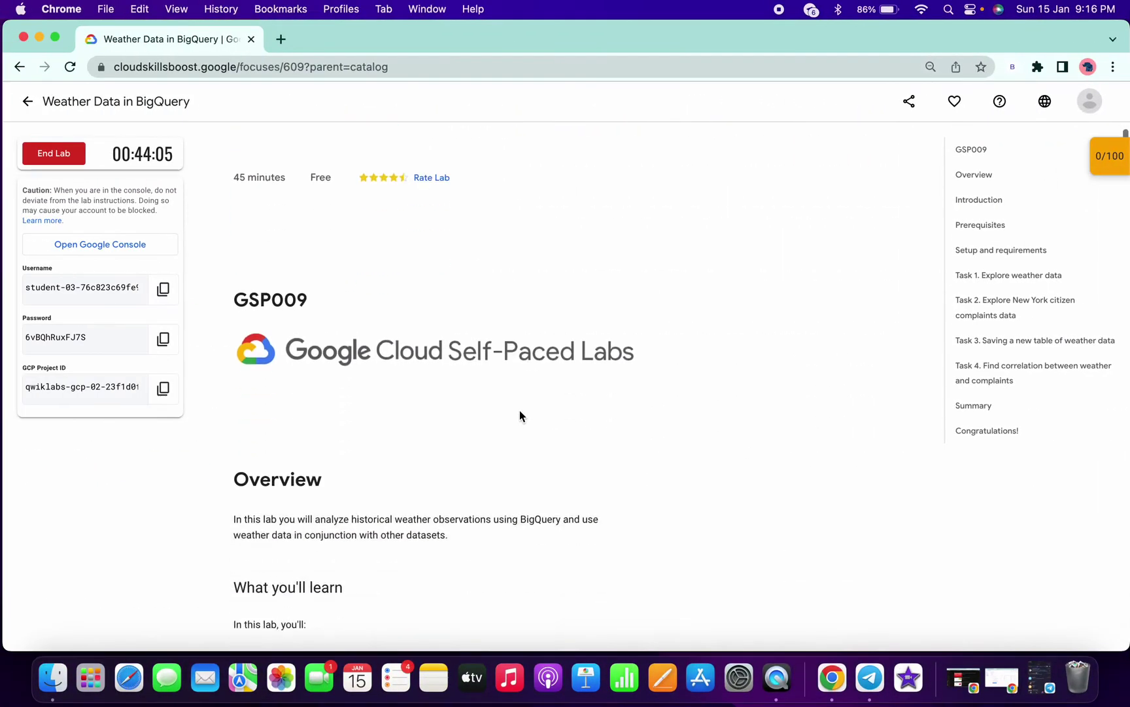
scroll(519, 415, down, 10)
scroll(519, 416, down, 10)
scroll(520, 415, down, 10)
scroll(519, 415, down, 10)
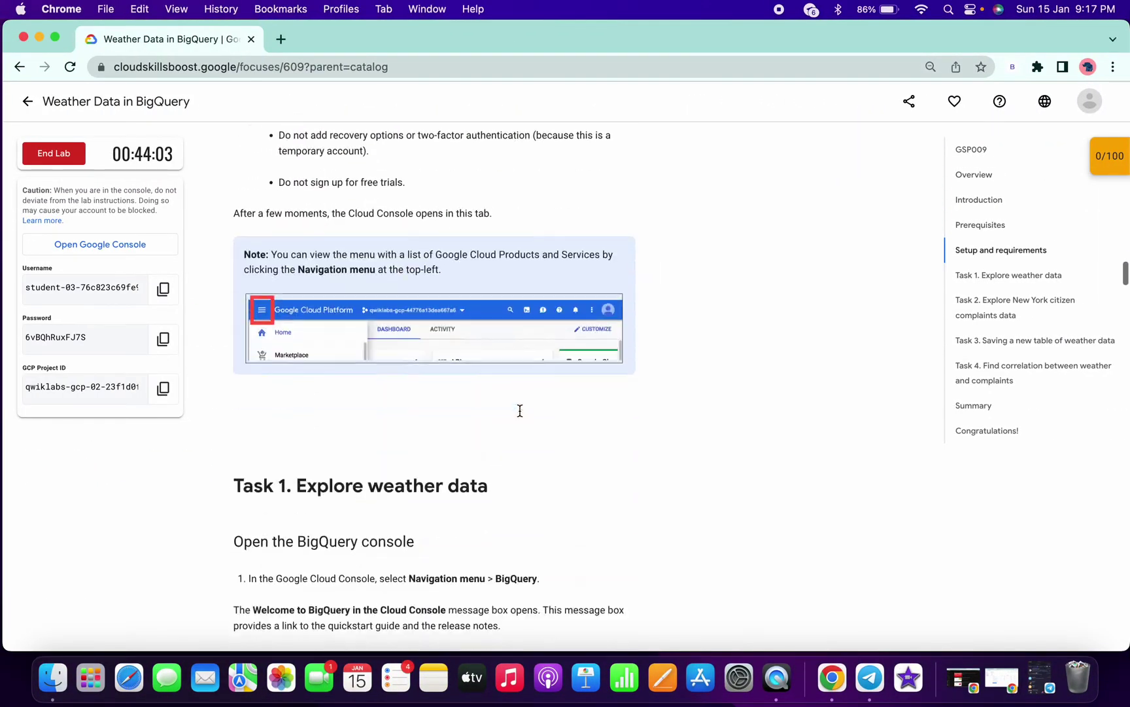
scroll(519, 416, down, 10)
scroll(519, 416, down, 5)
scroll(513, 397, up, 6)
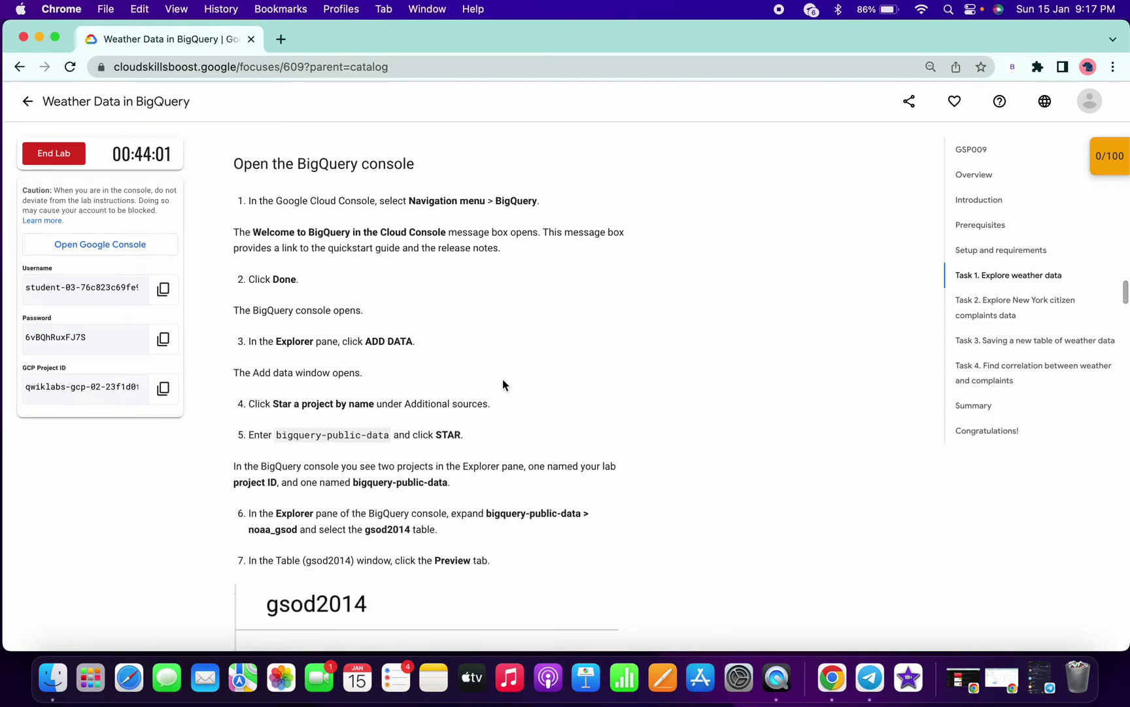
scroll(504, 383, down, 7)
scroll(457, 464, down, 6)
scroll(457, 463, up, 1)
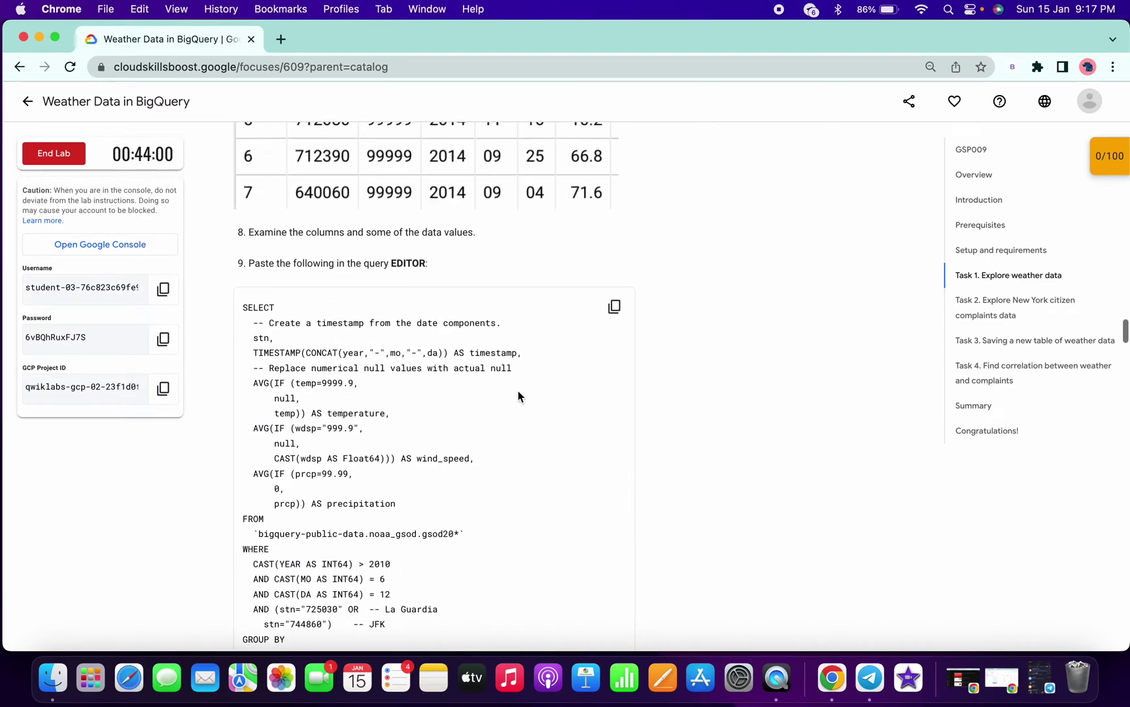
Paste the Task 1 weather SQL query from the lab into a BigQuery editor (3.37 GB)
click(615, 307)
key(ctrl+Right)
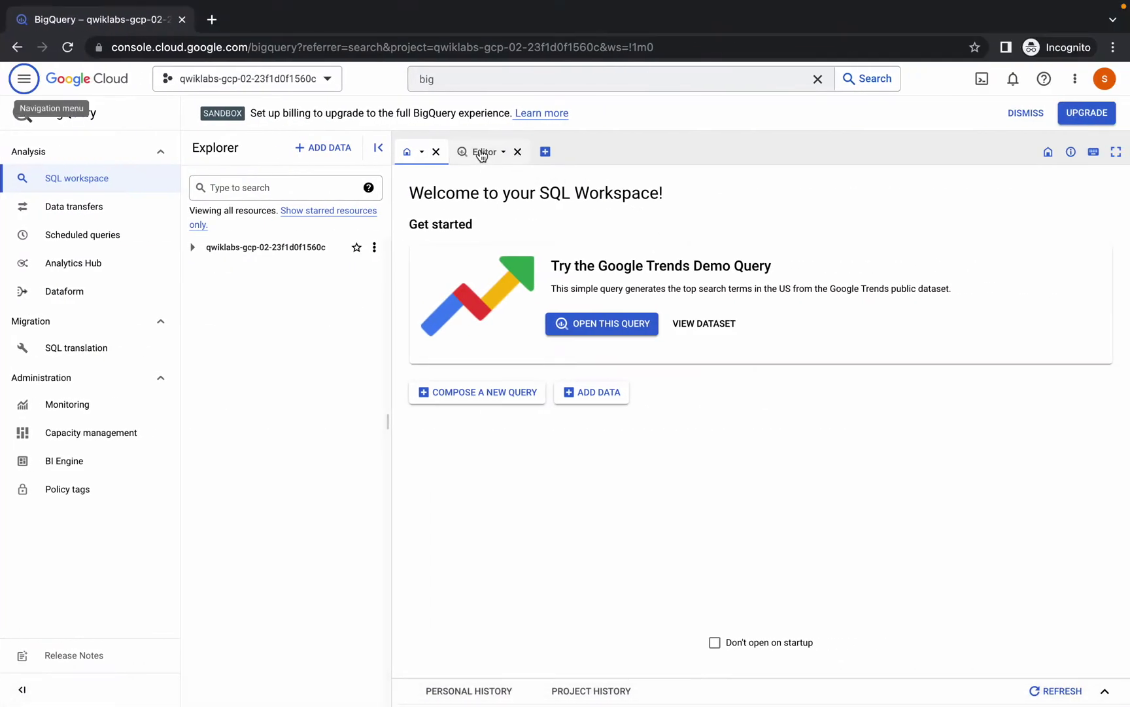
click(481, 152)
click(542, 247)
key(super+v)
key(ctrl+Left)
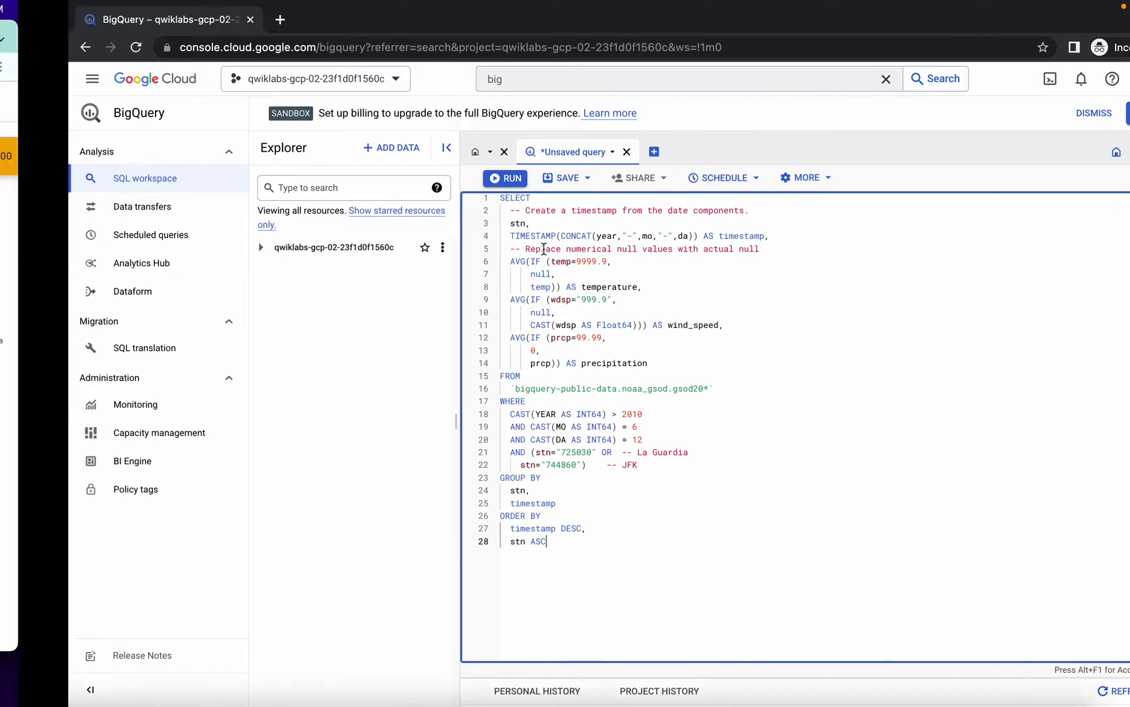
scroll(311, 410, down, 5)
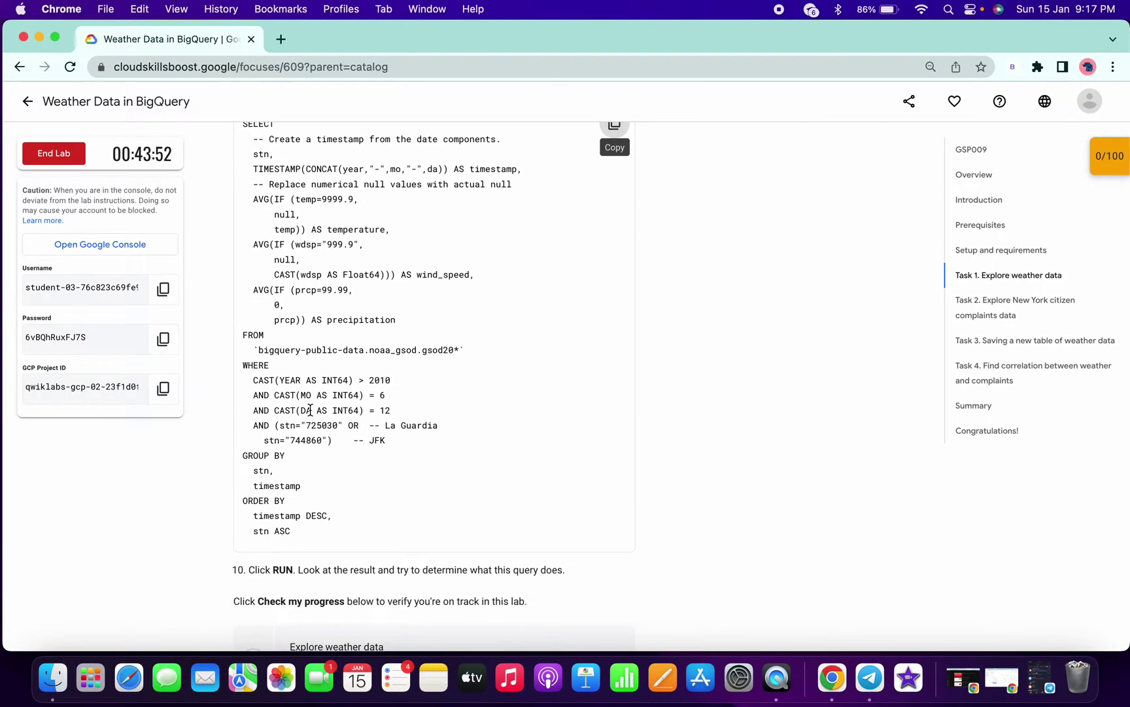
key(ctrl+Right)
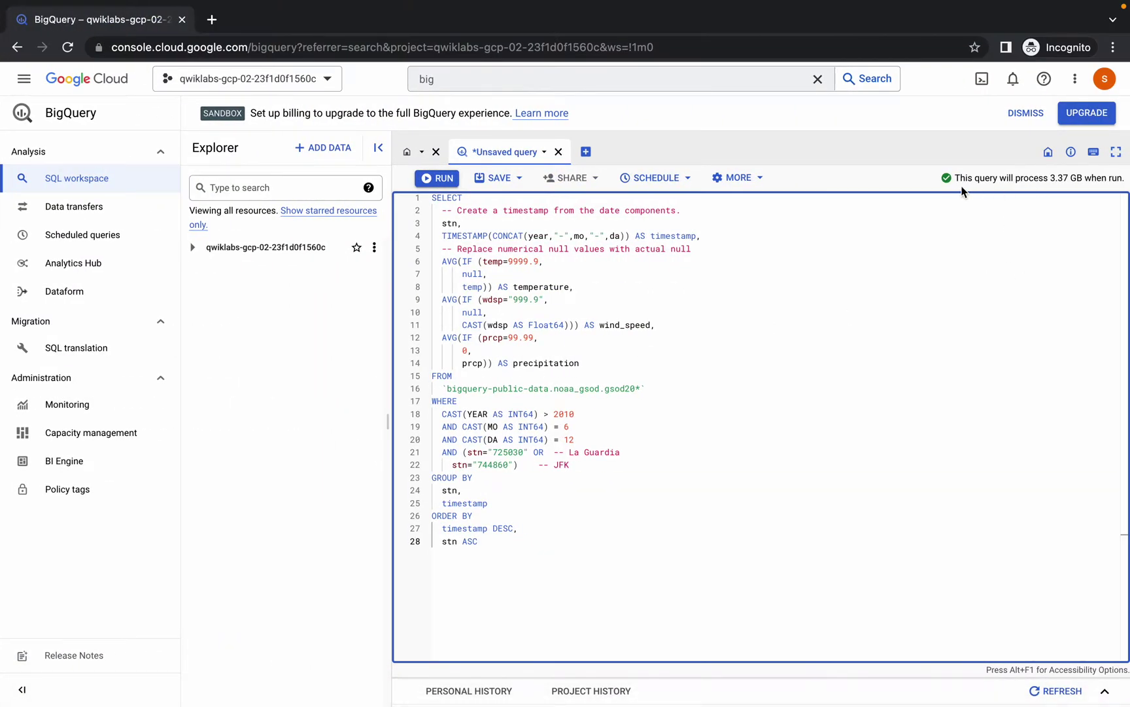
key(ctrl+Left)
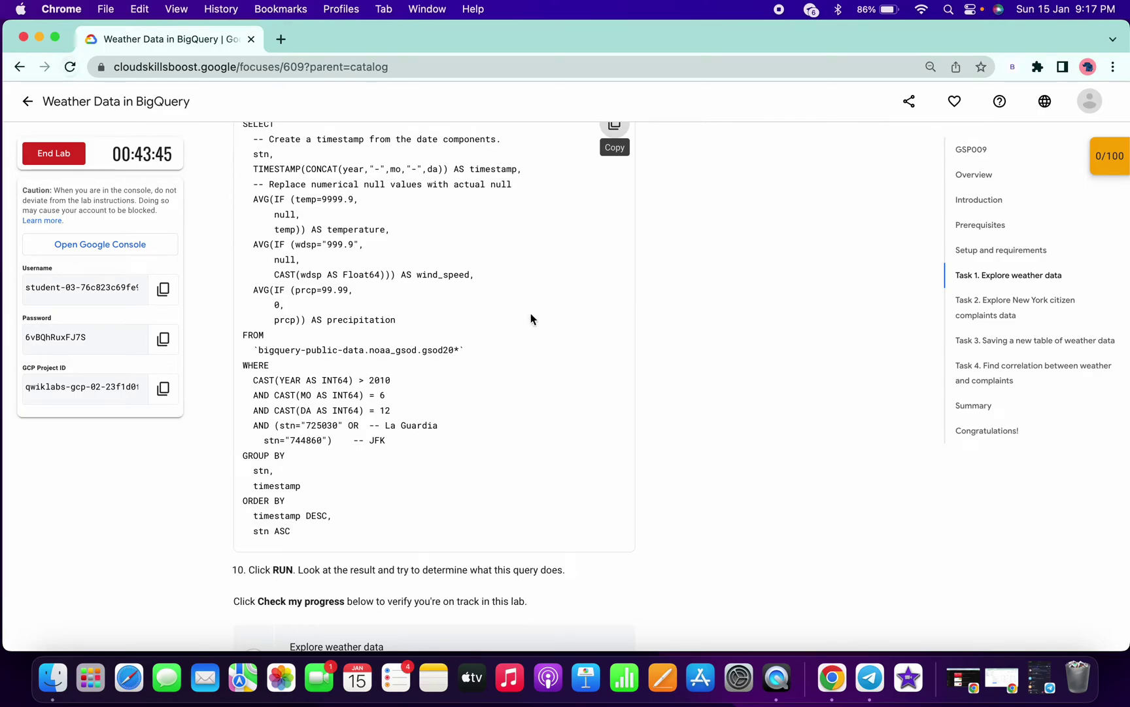
key(ctrl+Right)
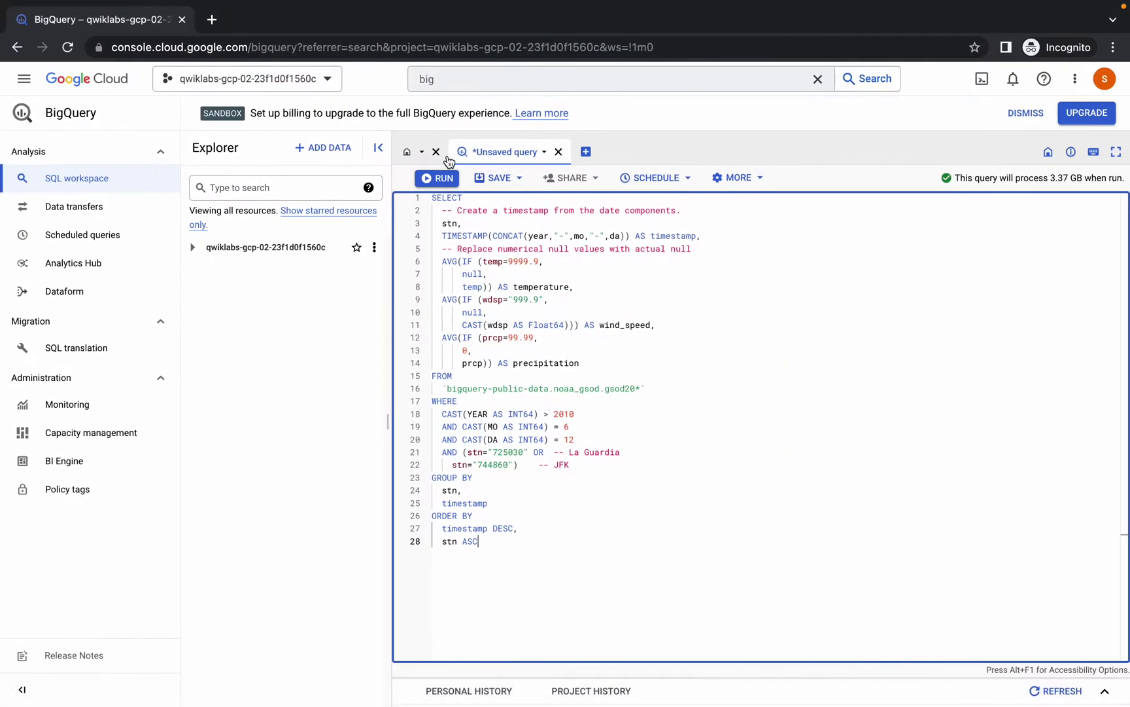
Run the weather query and pass the lab's 'Explore weather data' progress check
click(445, 179)
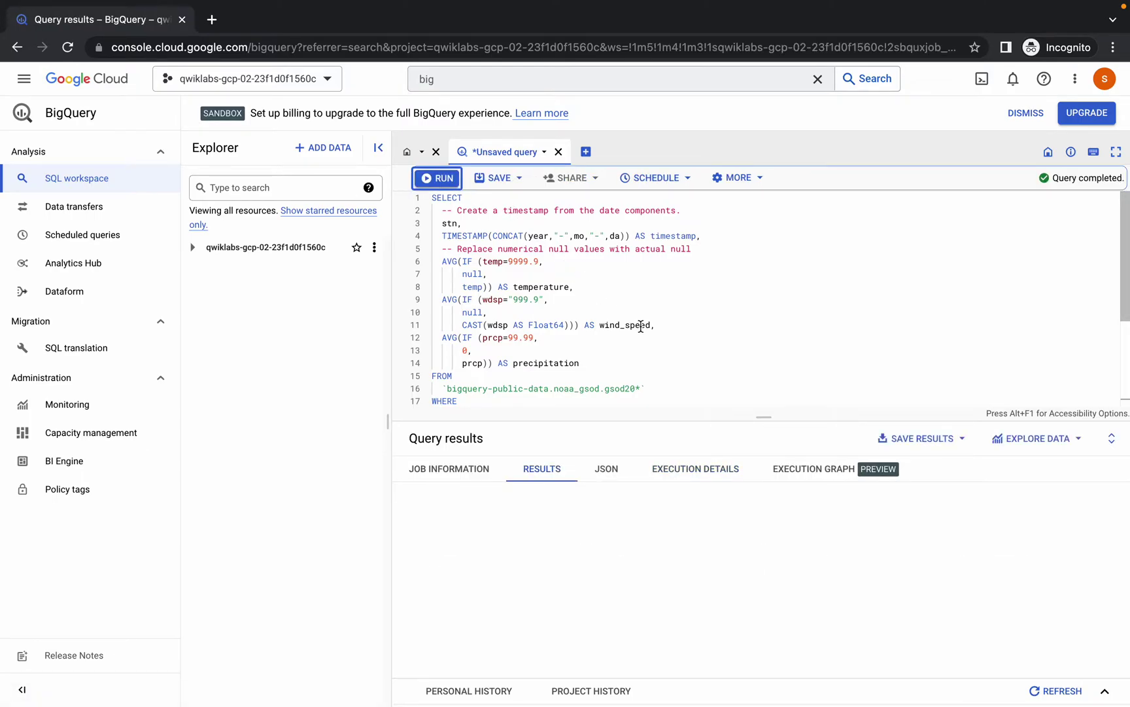
key(ctrl+Left)
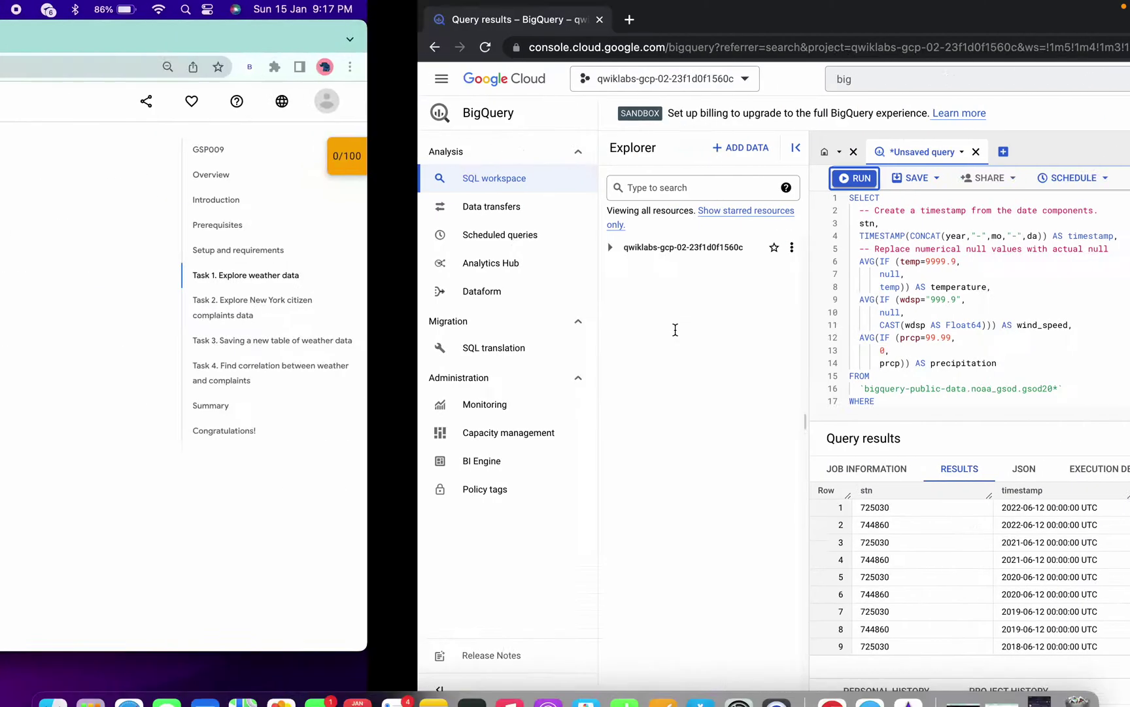
scroll(448, 382, down, 5)
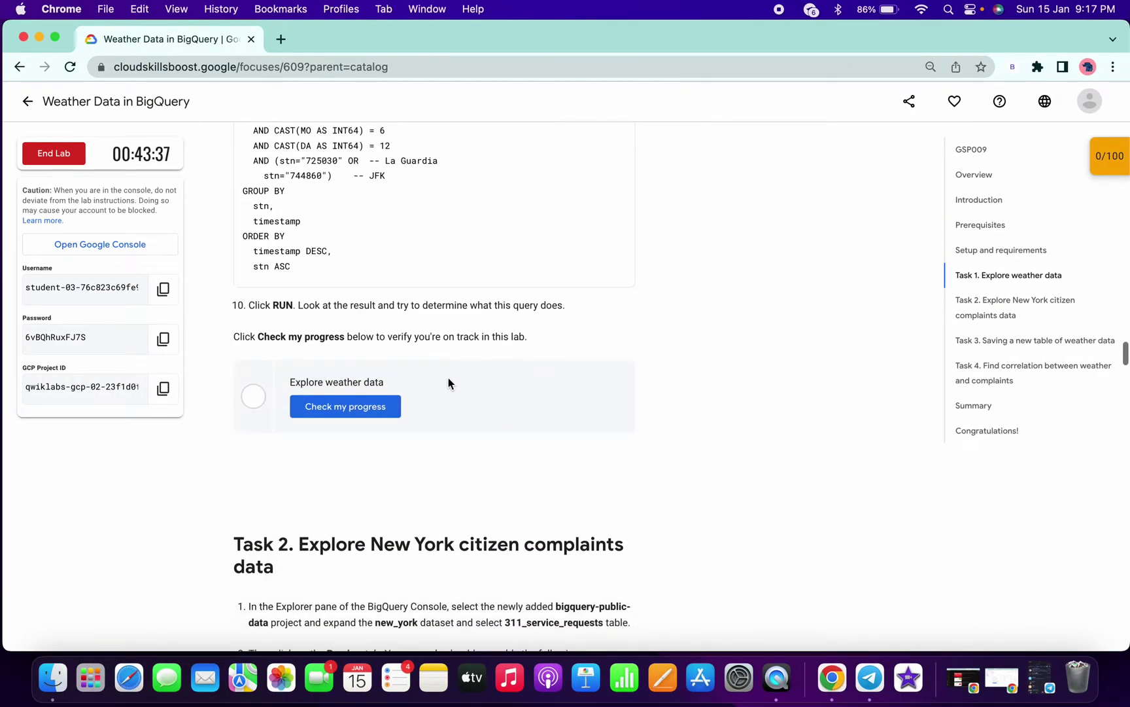
click(335, 412)
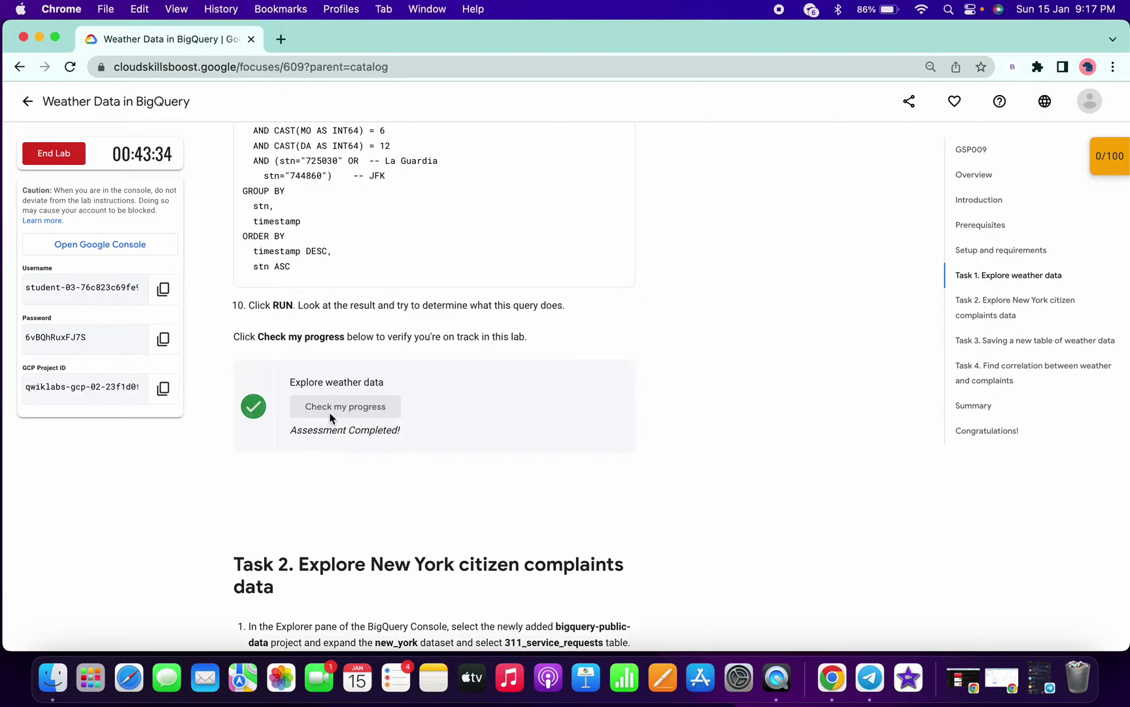
scroll(330, 415, down, 5)
scroll(330, 414, down, 5)
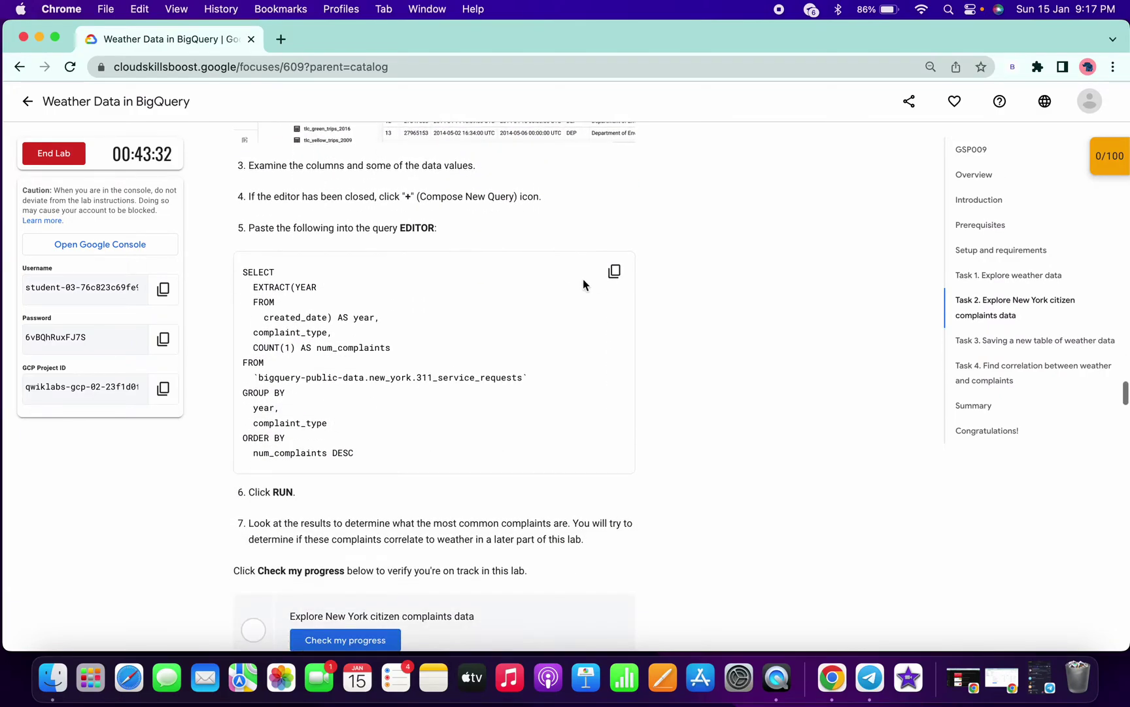
Run the New York 311 complaints query in a second editor and pass the Task 2 check
click(615, 271)
key(ctrl+Right)
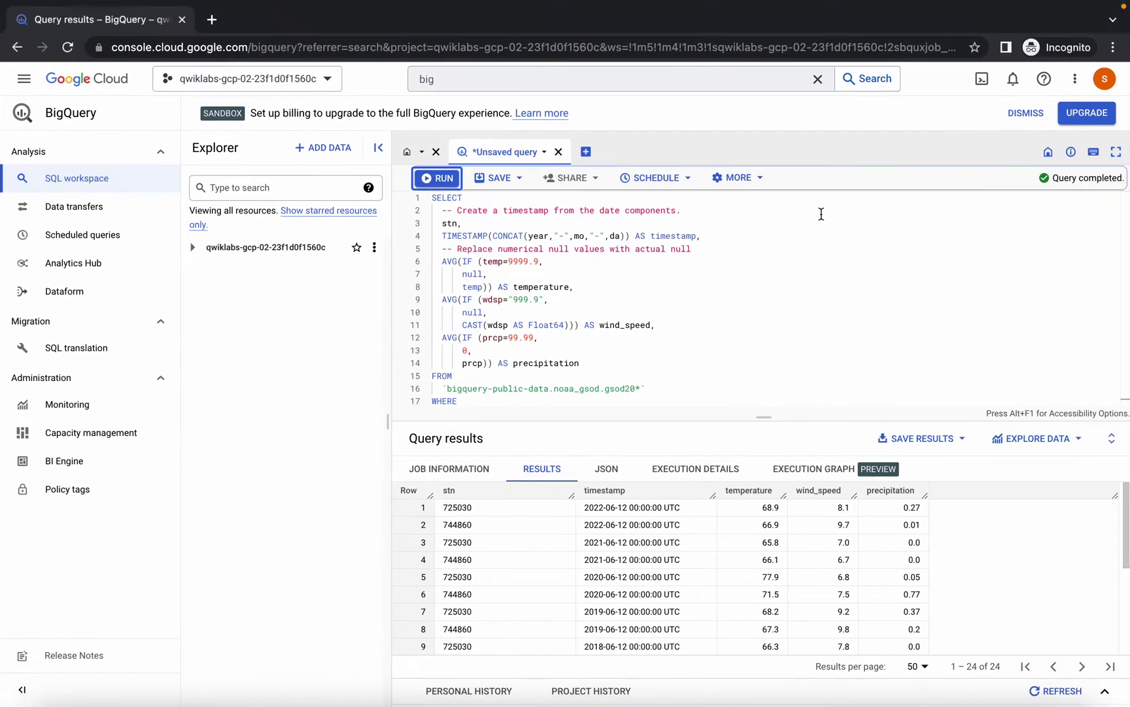
click(586, 151)
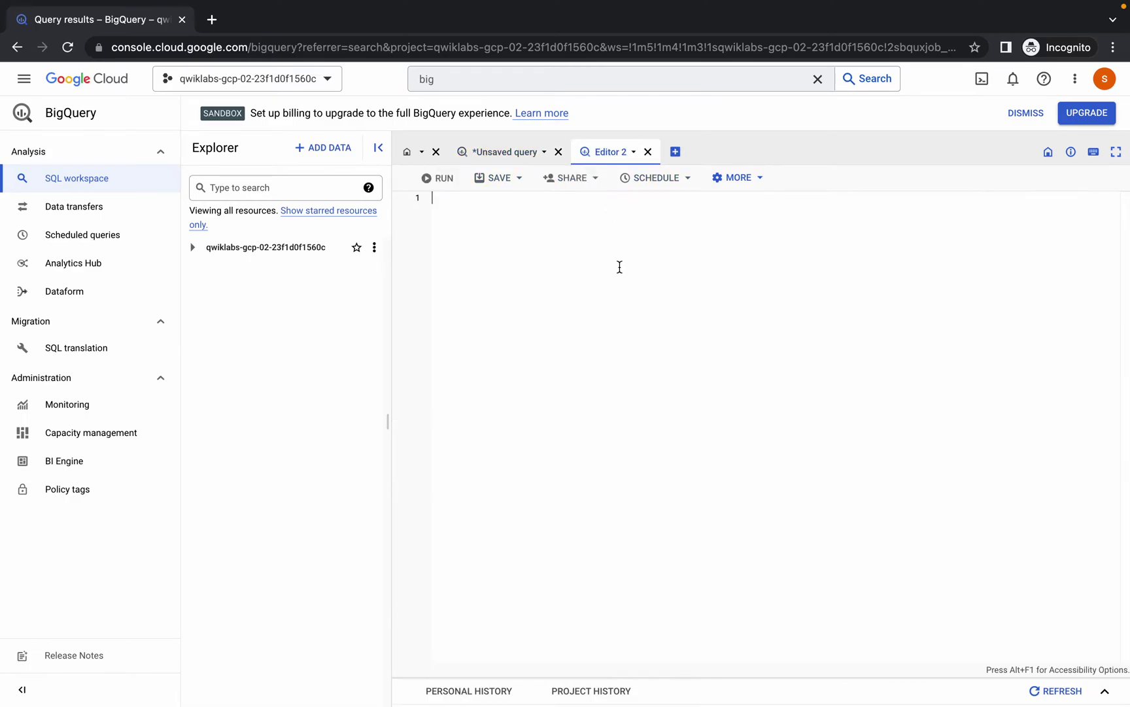
key(ctrl+v)
click(435, 177)
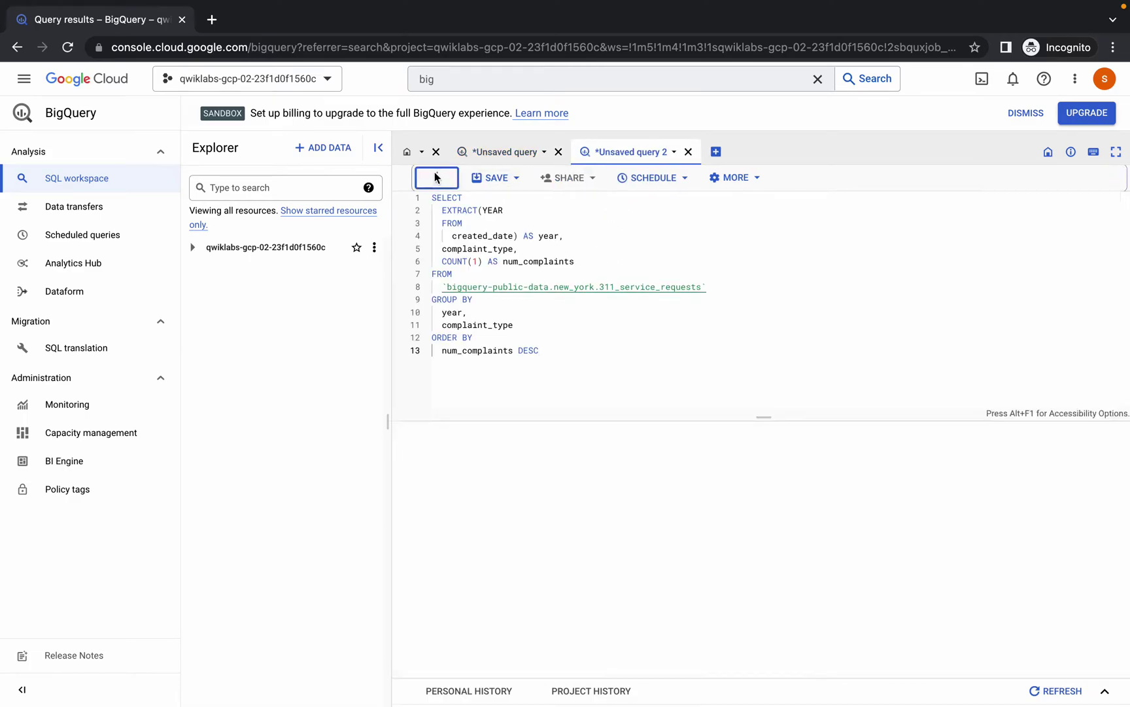
key(ctrl+Left)
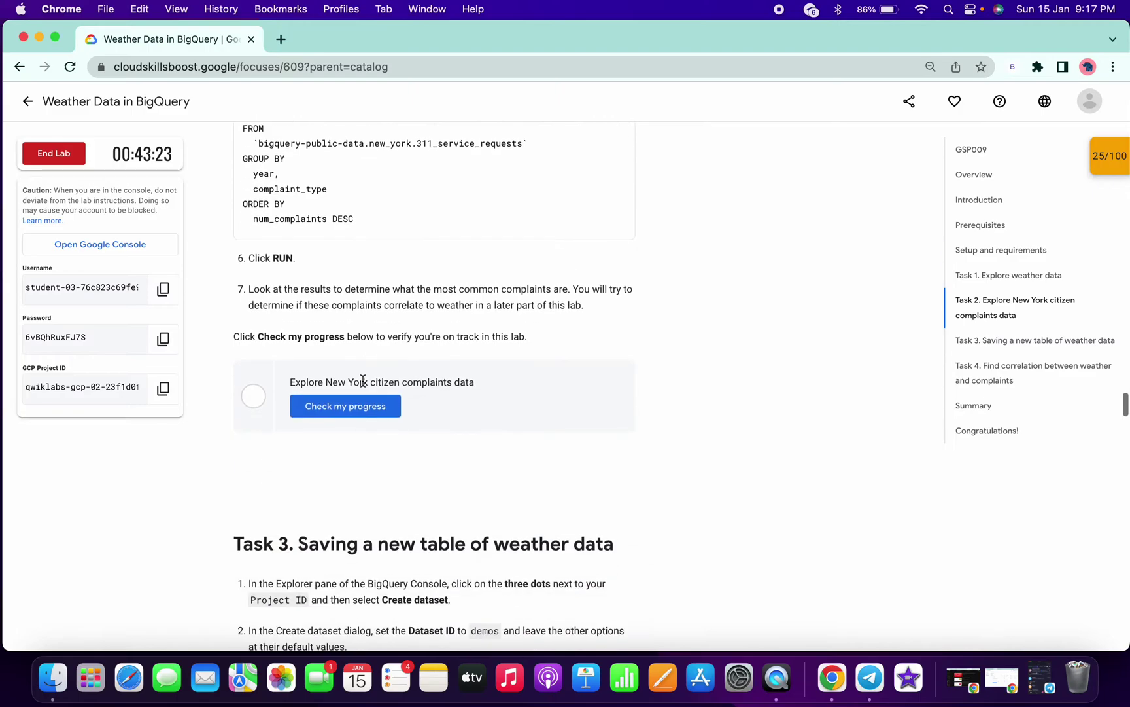
click(364, 406)
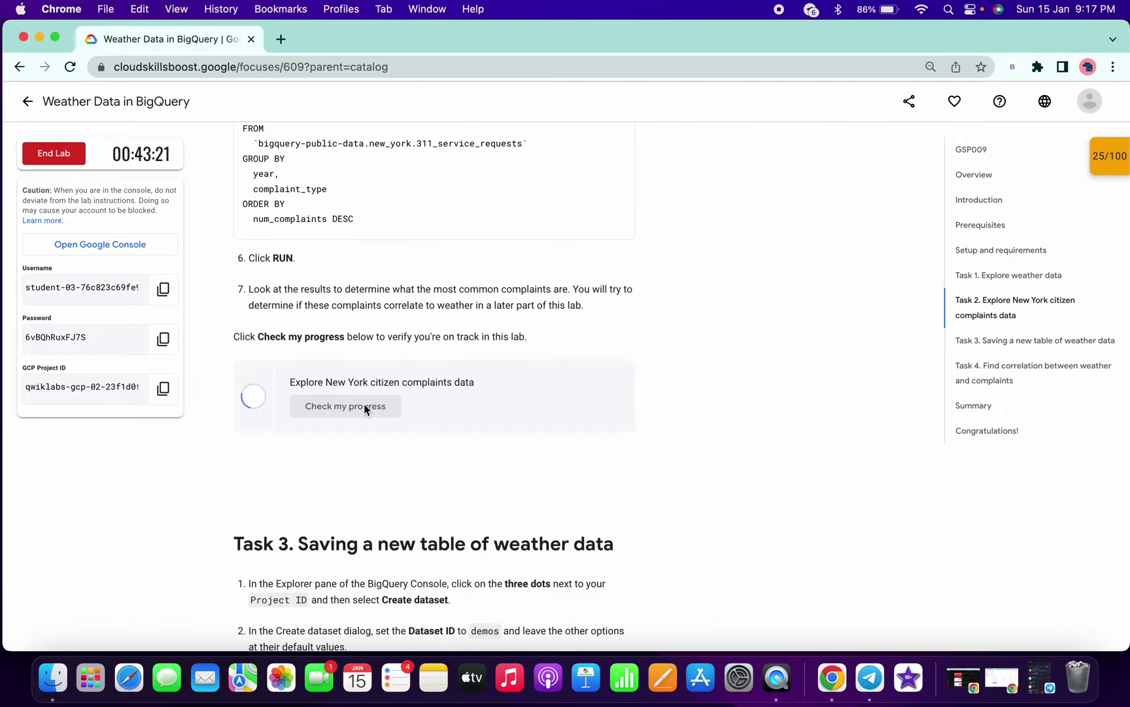
scroll(364, 403, down, 2)
scroll(363, 404, down, 3)
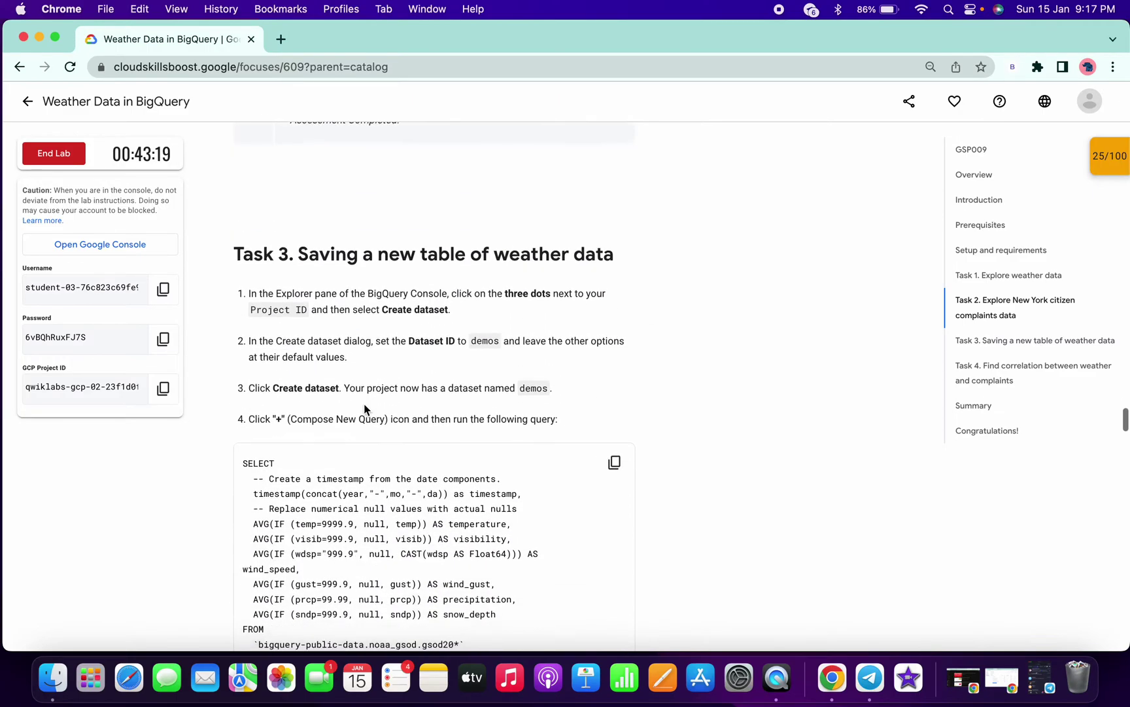
scroll(364, 409, down, 1)
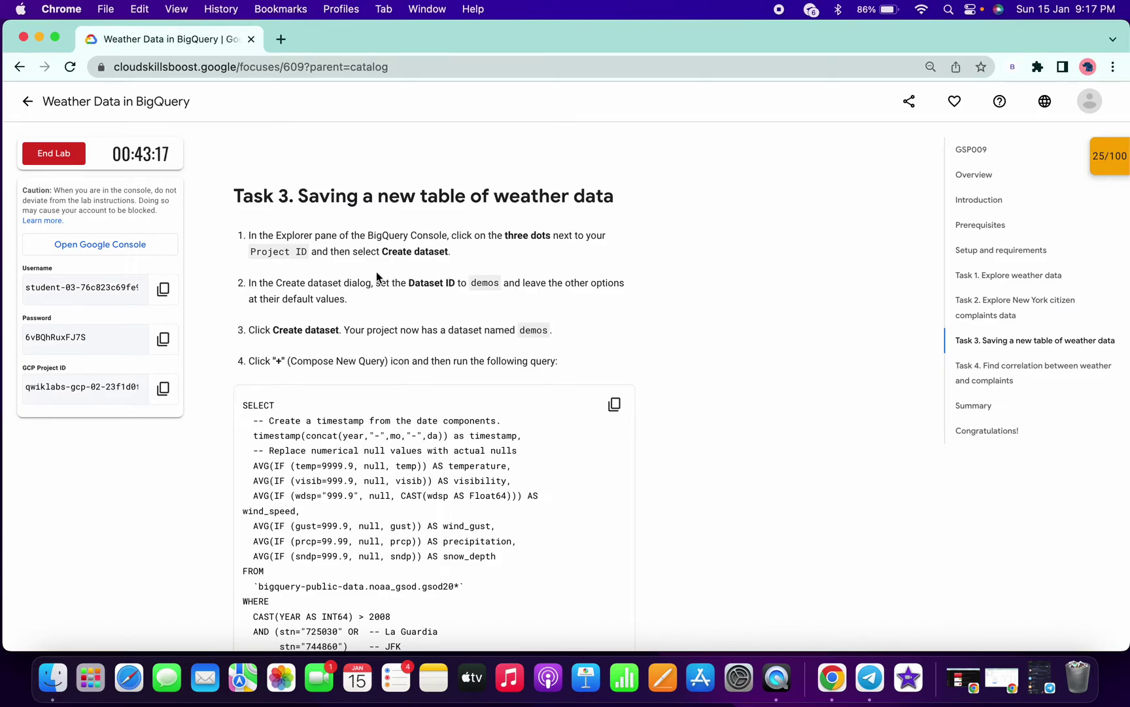
Create a dataset with ID 'demos' in the lab project using default multi-region settings
double_click(486, 282)
key(ctrl+Right)
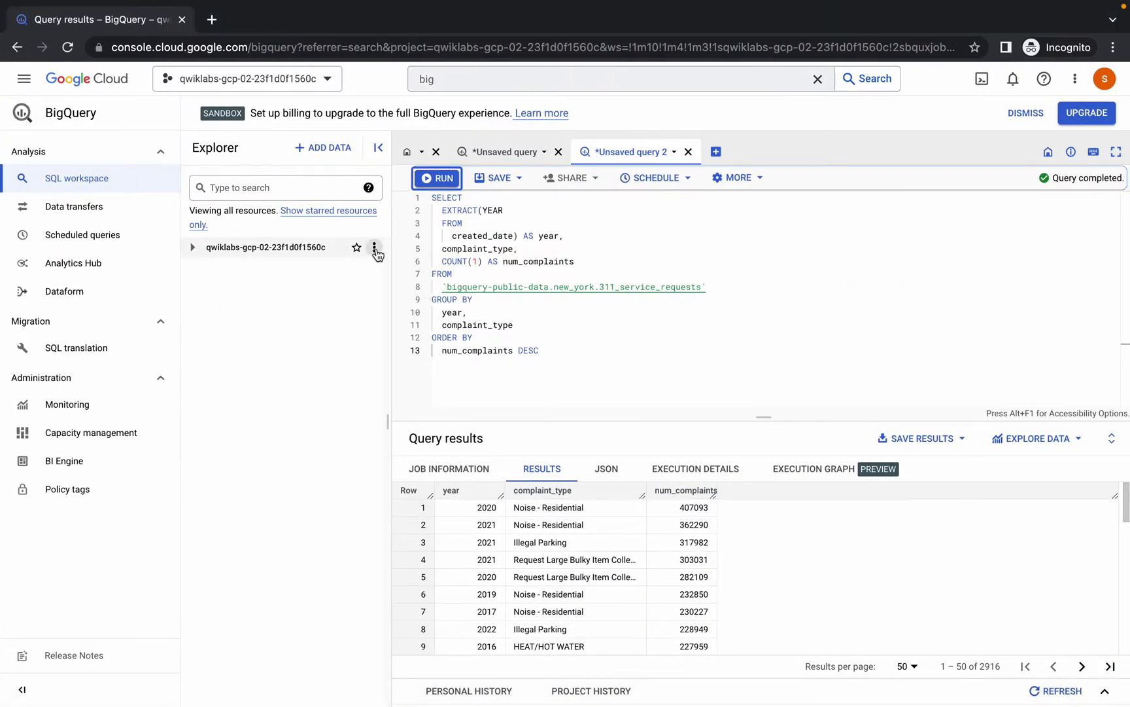
click(375, 251)
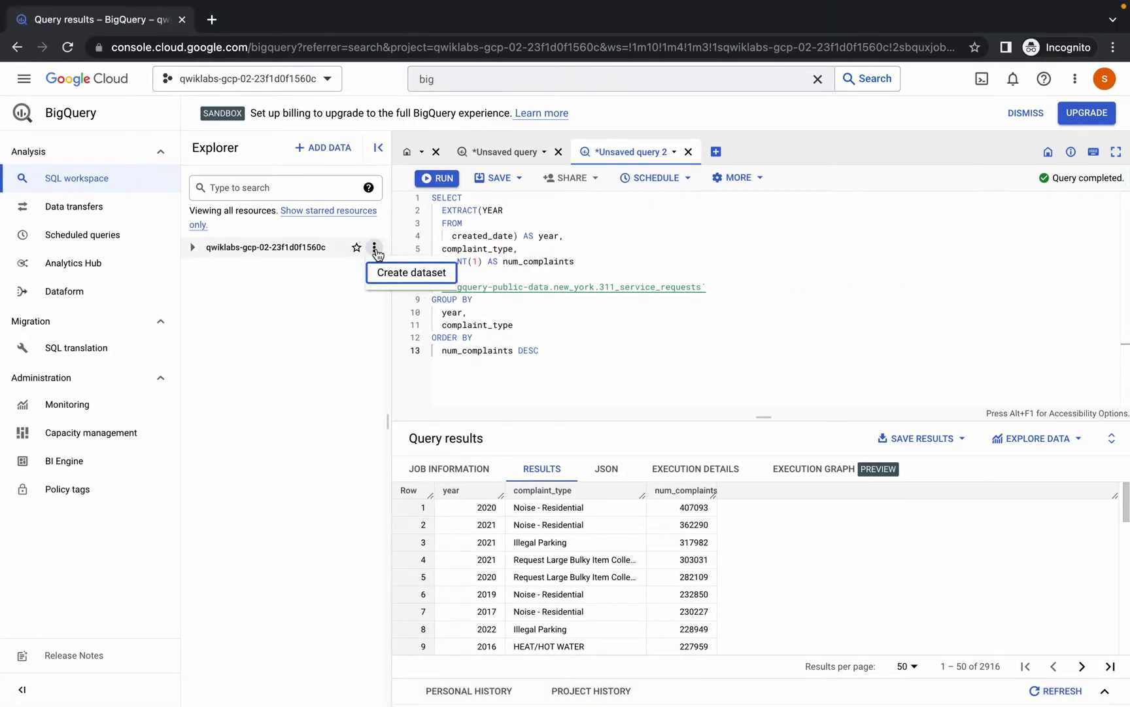
click(402, 273)
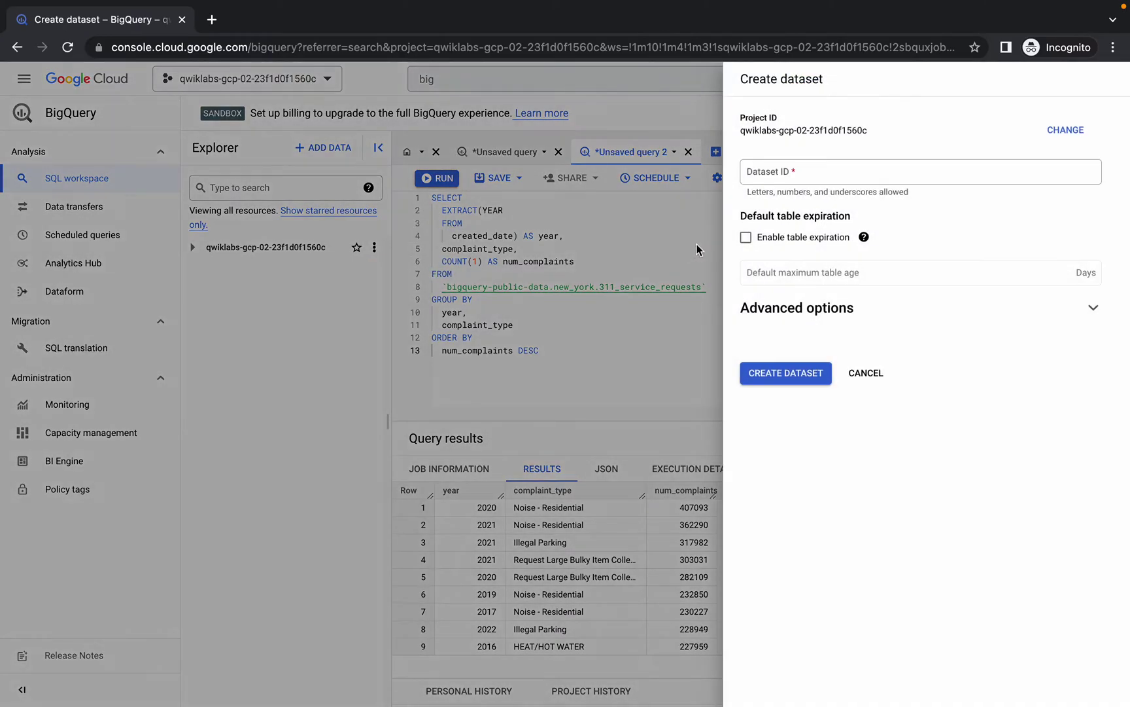
click(771, 174)
text(demos)
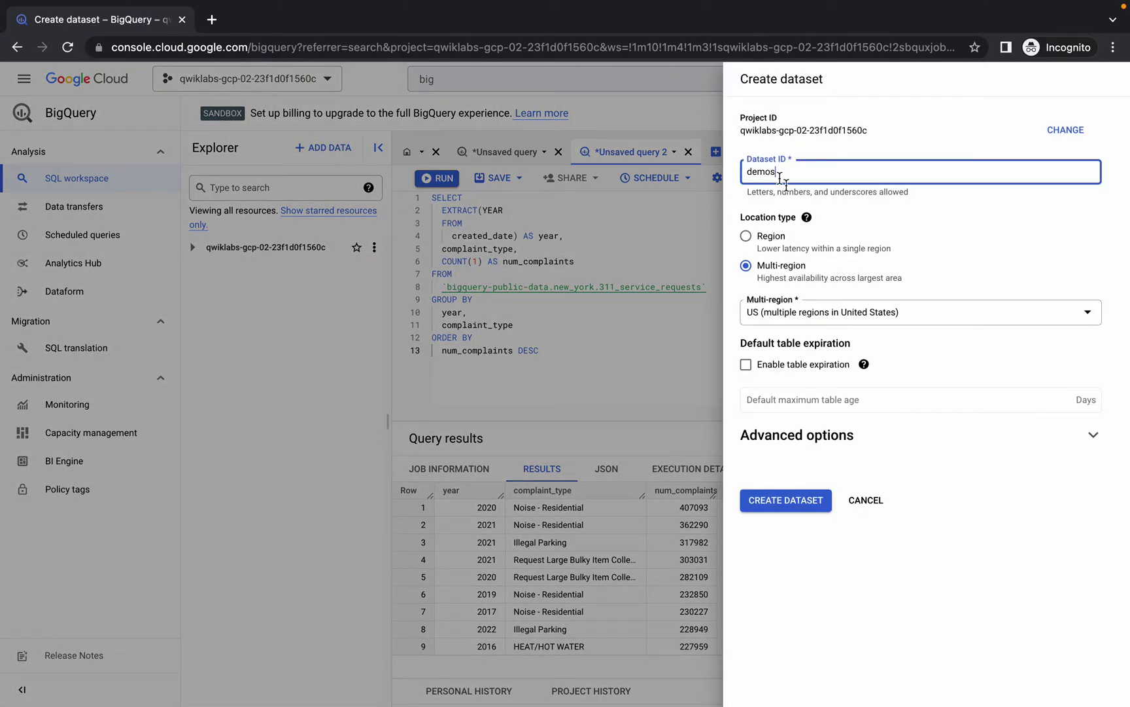
click(790, 514)
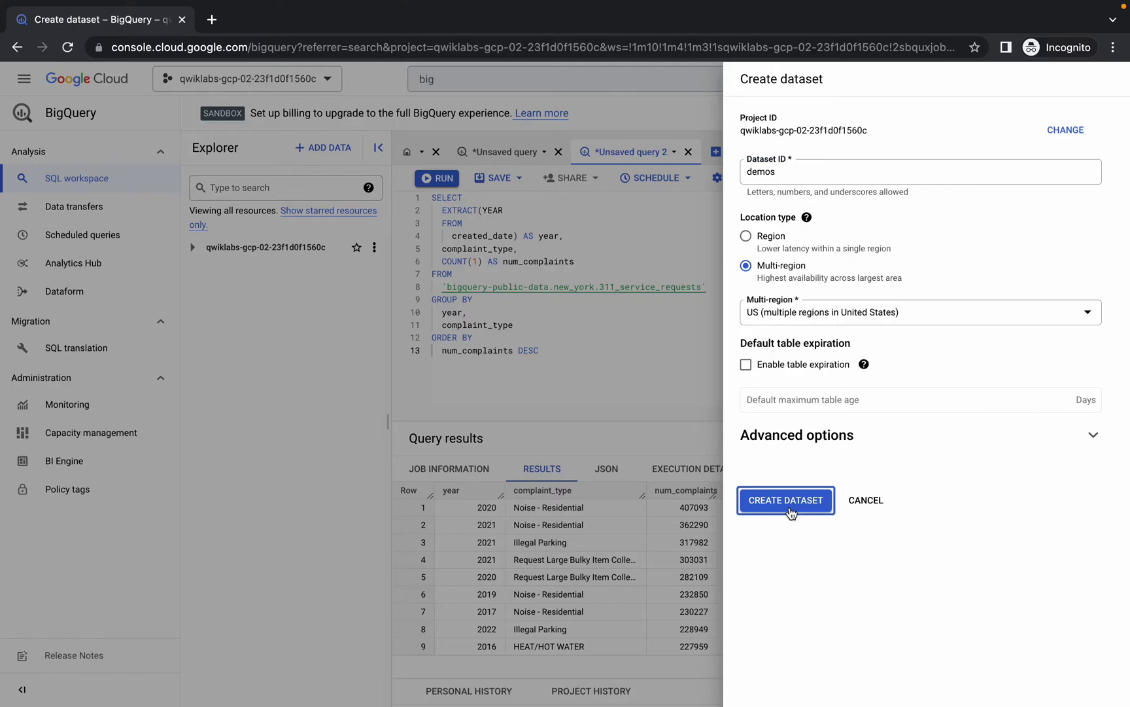
Paste the 17-line weather query from the lab into a new query tab
key(ctrl+Left)
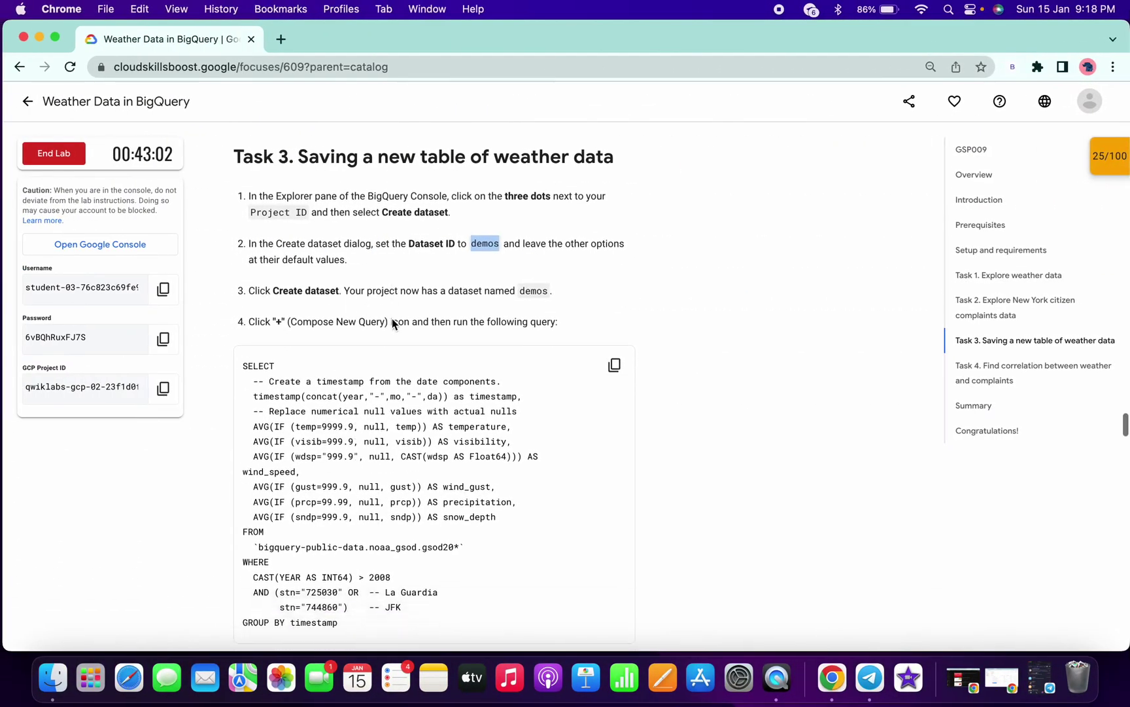
scroll(393, 322, down, 2)
click(613, 277)
key(ctrl+Right)
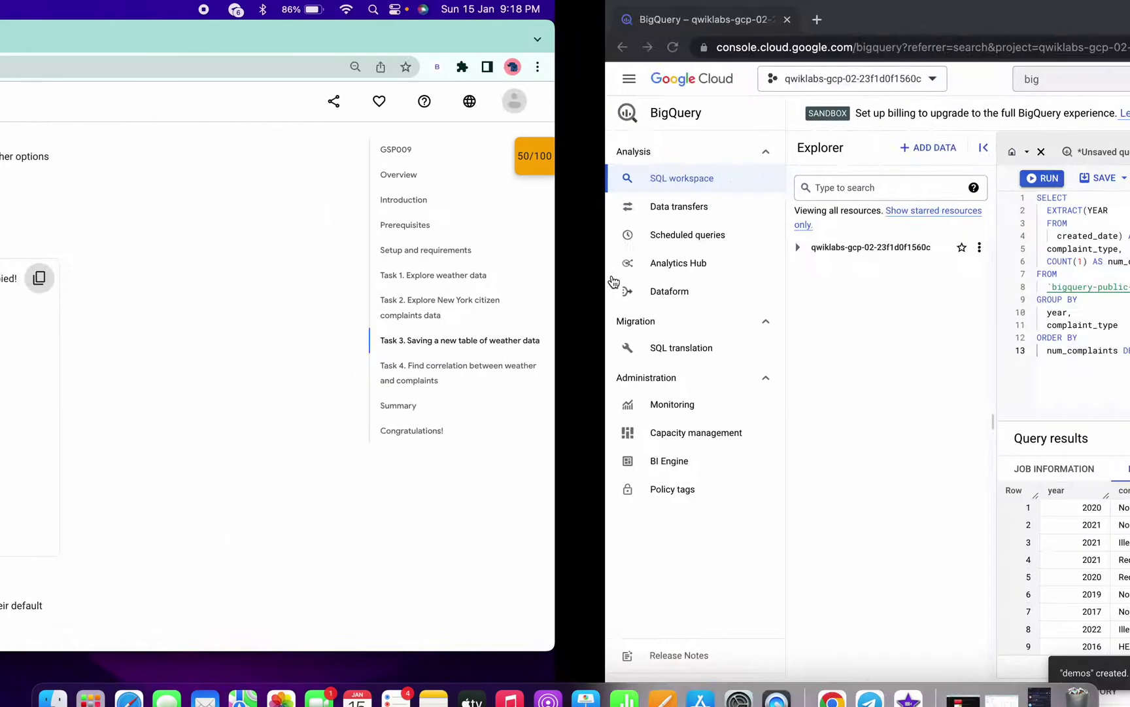
click(714, 151)
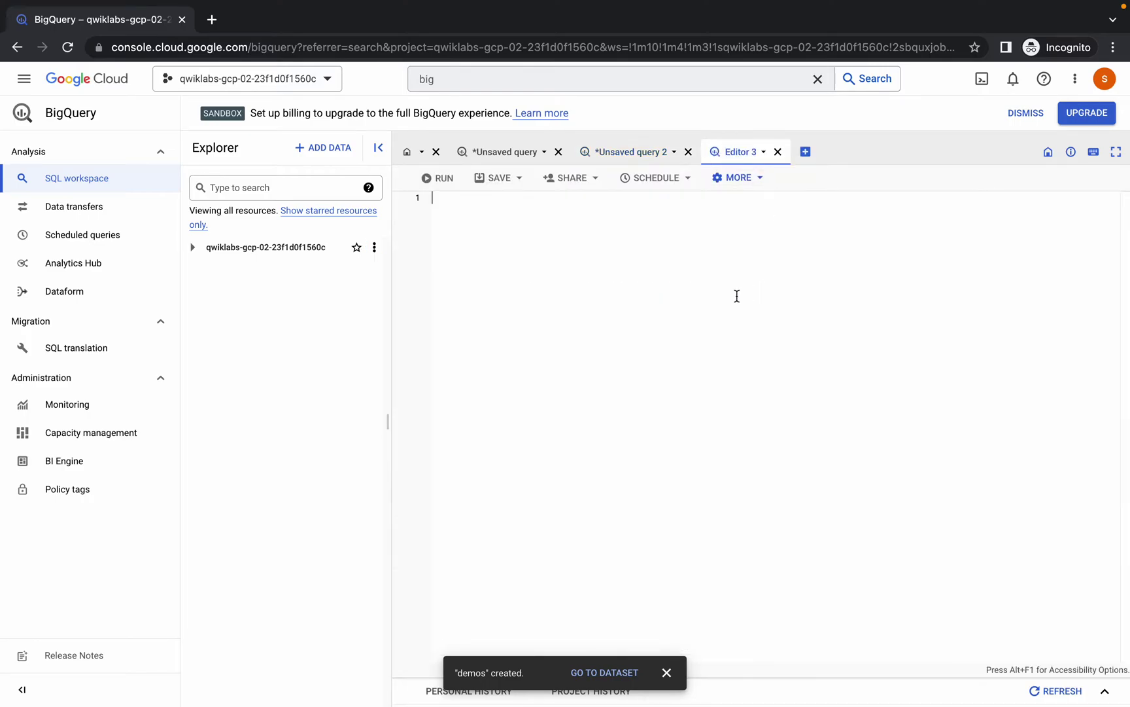
key(ctrl+v)
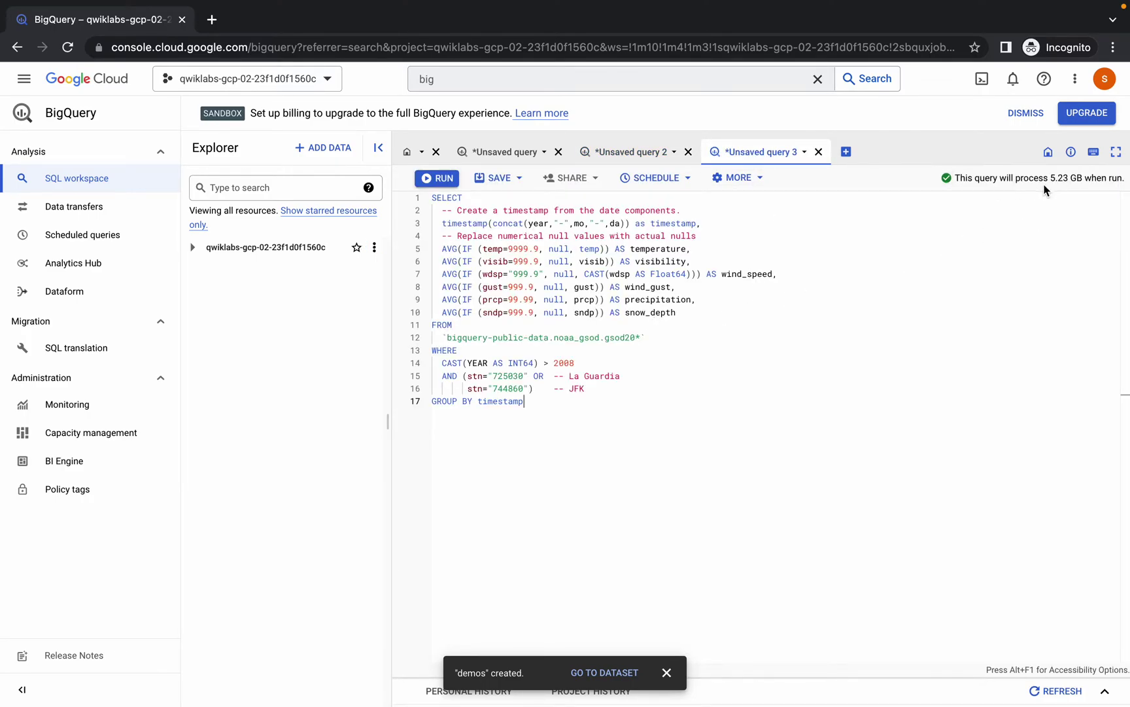
In Query settings, save results to a destination table in the demos dataset
click(731, 180)
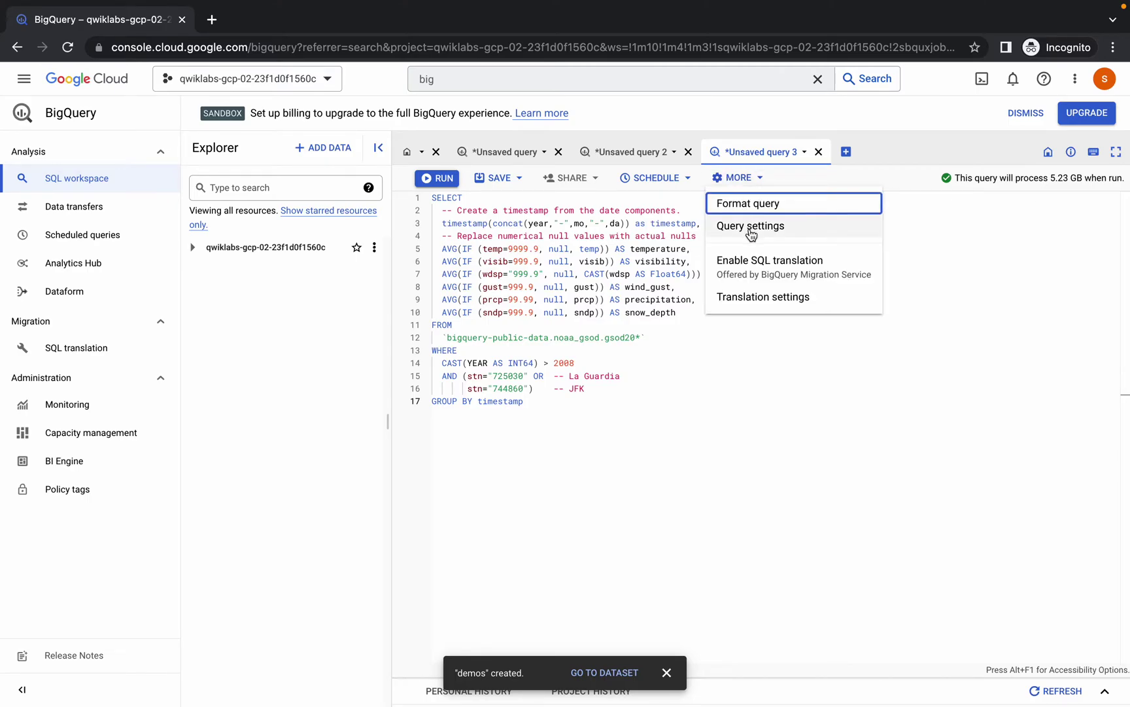
click(751, 227)
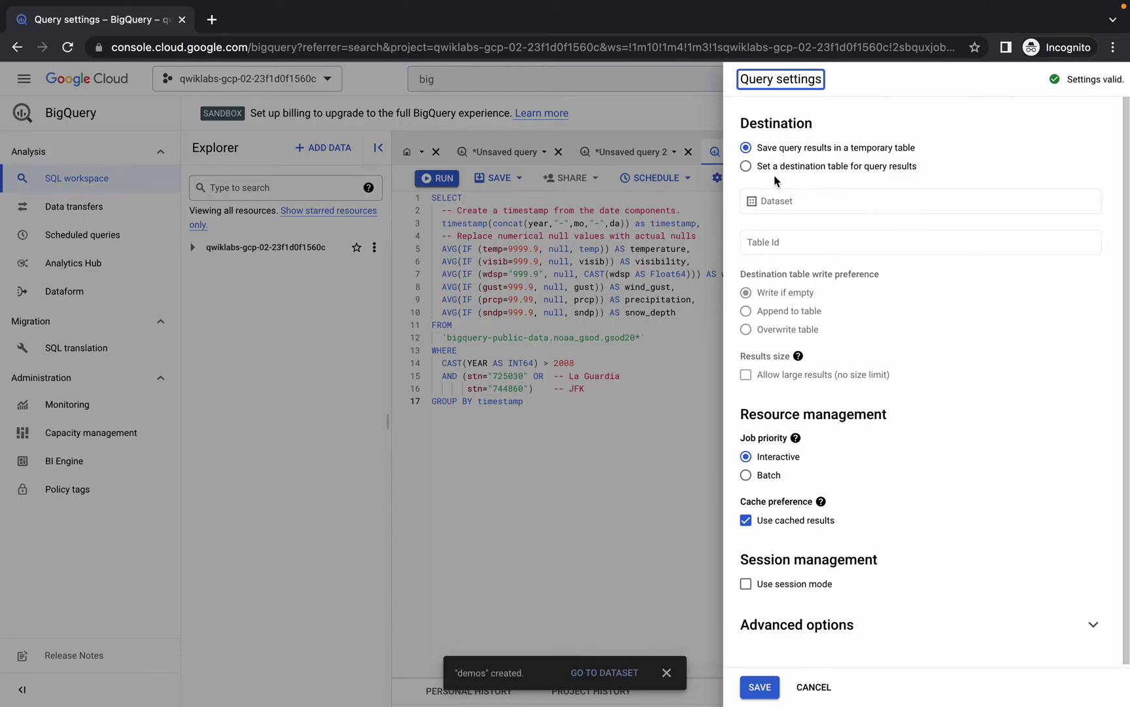
click(838, 169)
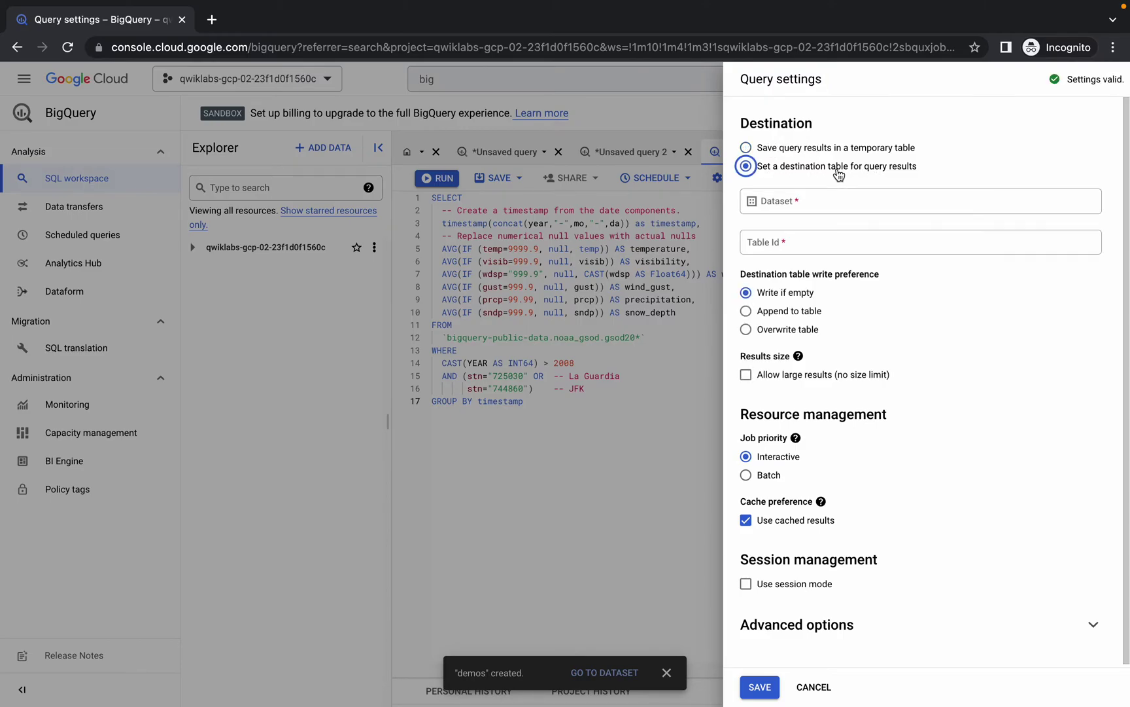
click(789, 202)
text(d)
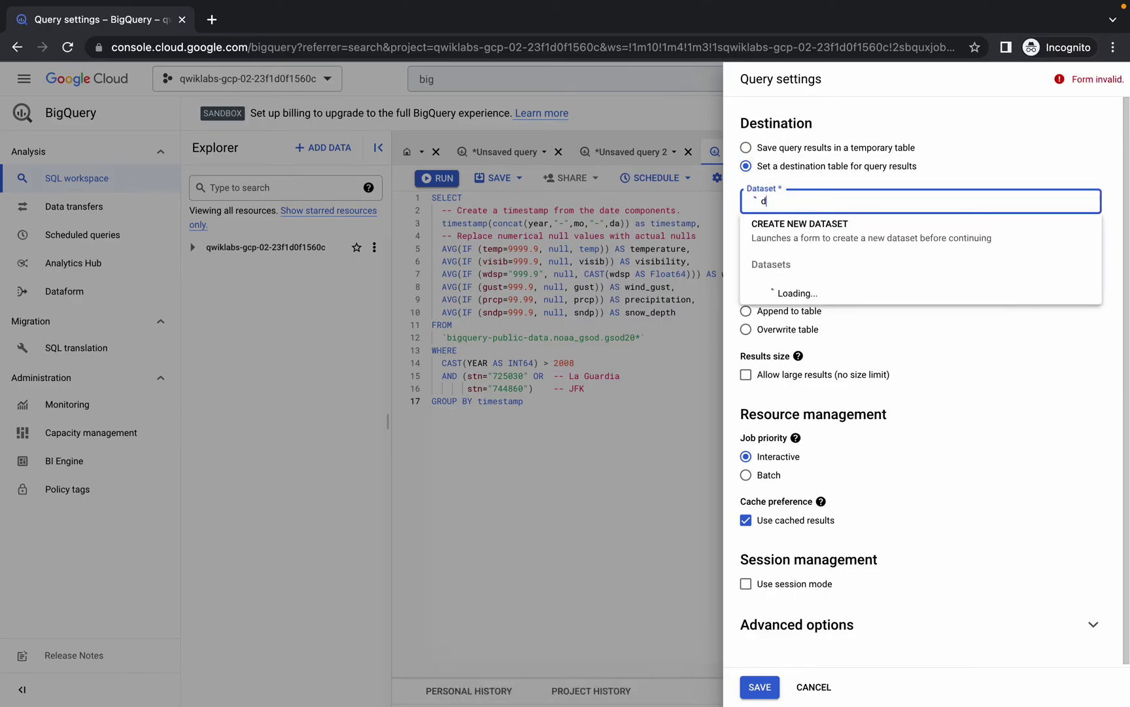
text(emos)
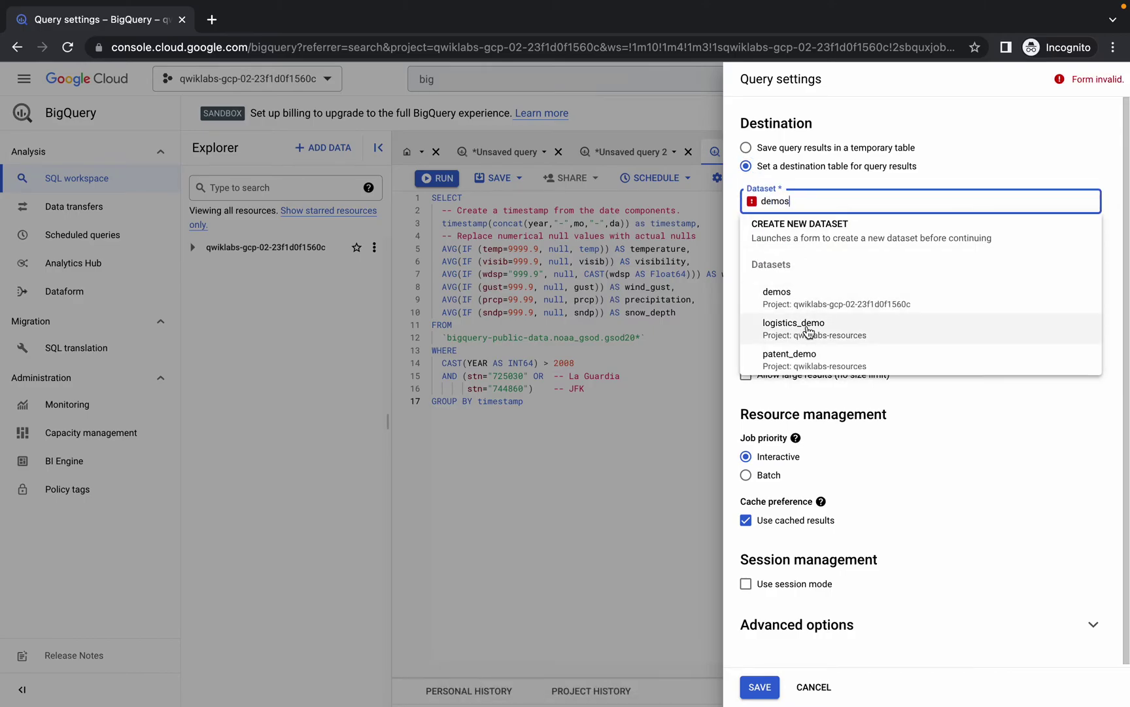
click(806, 301)
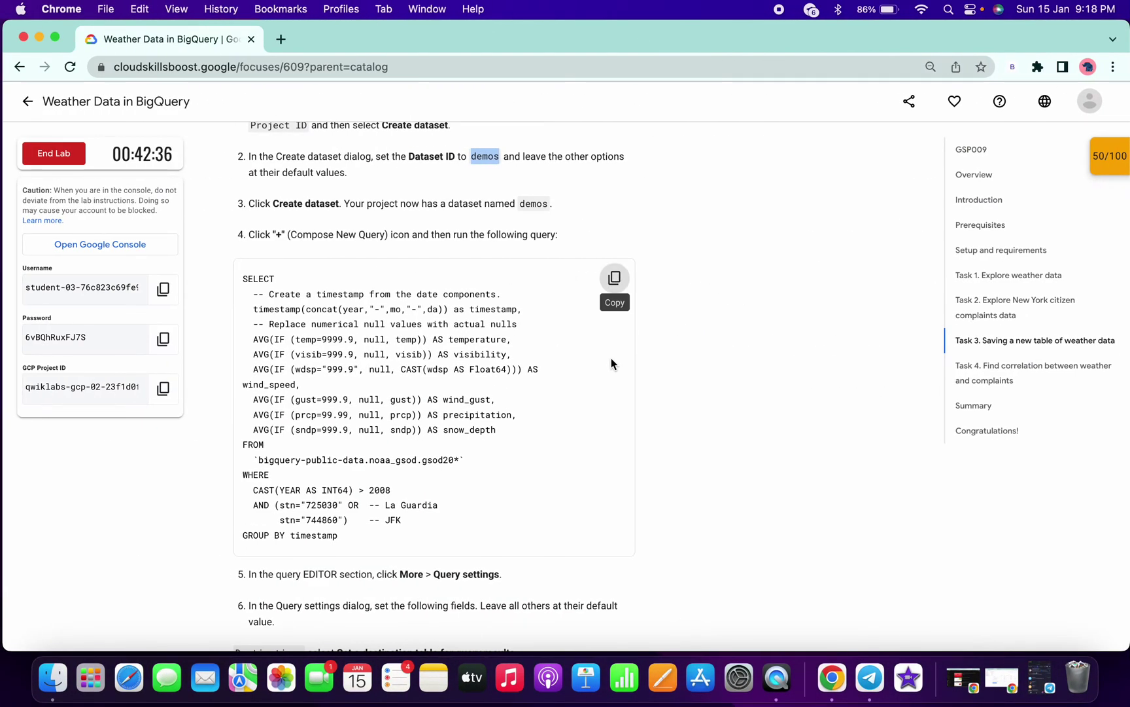
scroll(611, 364, down, 2)
scroll(611, 364, down, 2)
scroll(612, 365, down, 2)
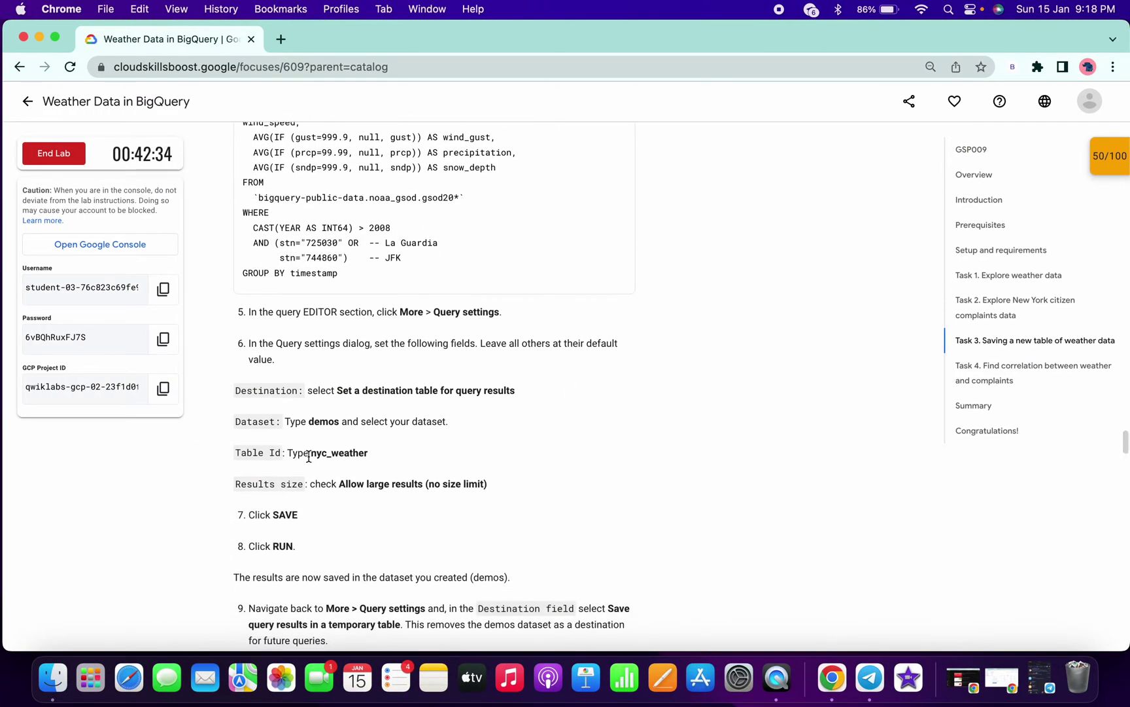
double_click(341, 455)
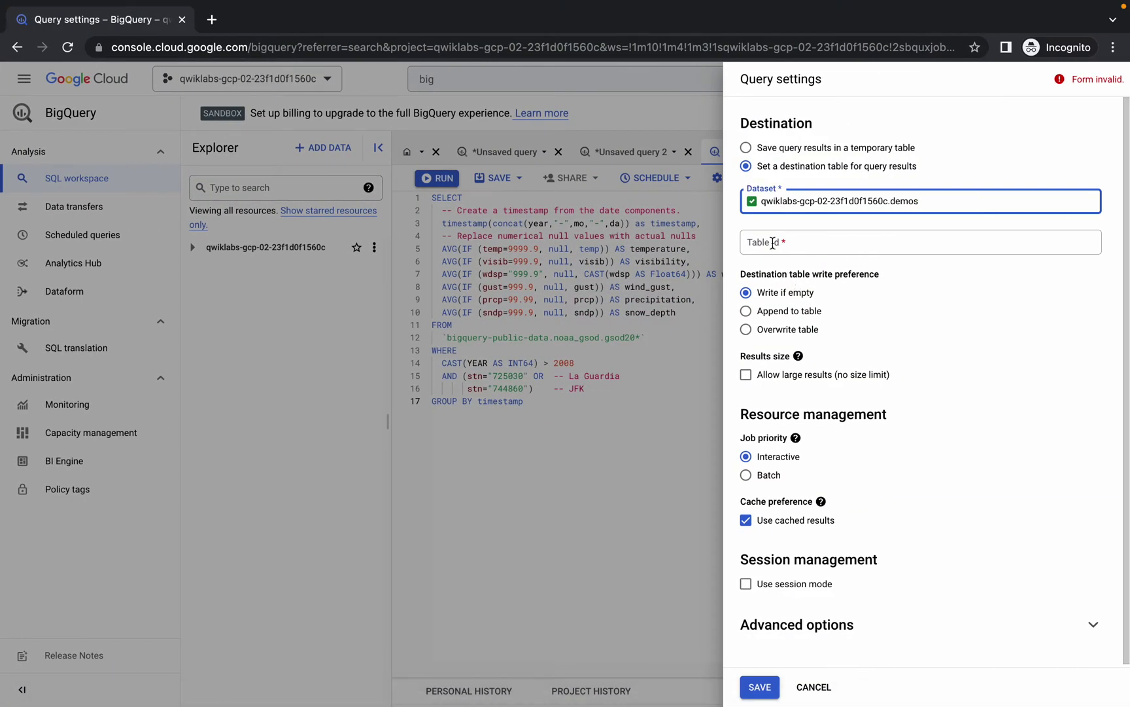
Target table nyc_weather with large results allowed, then run the query for 5,107 rows
click(773, 243)
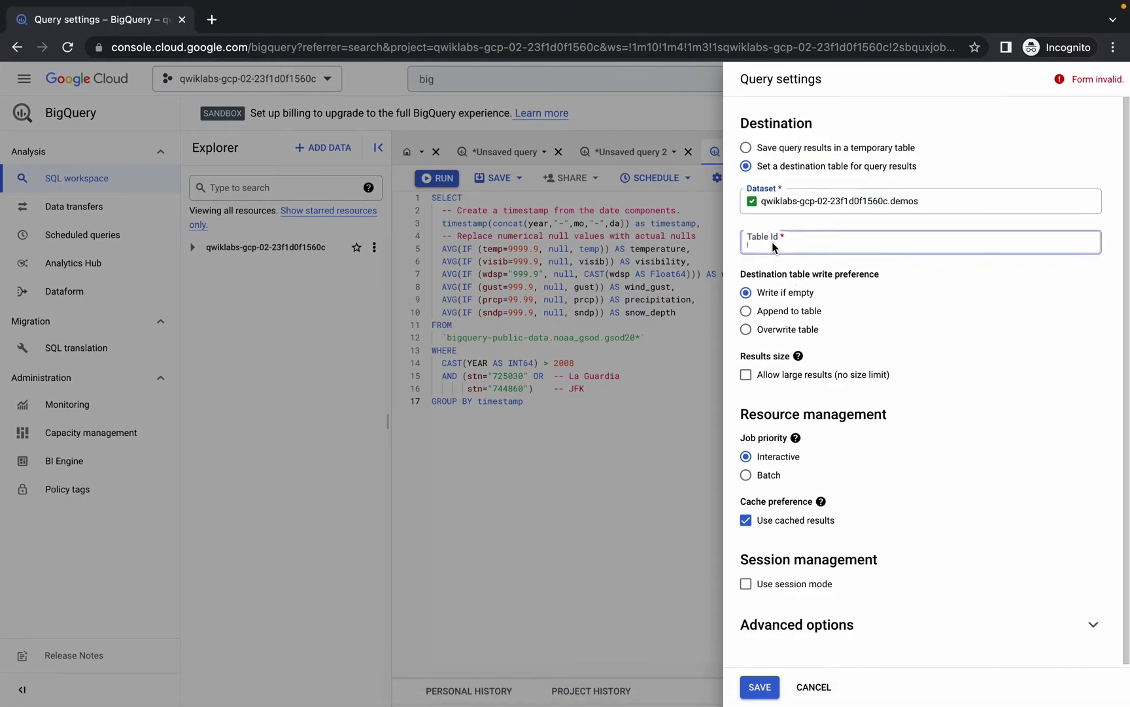
key(ctrl+v)
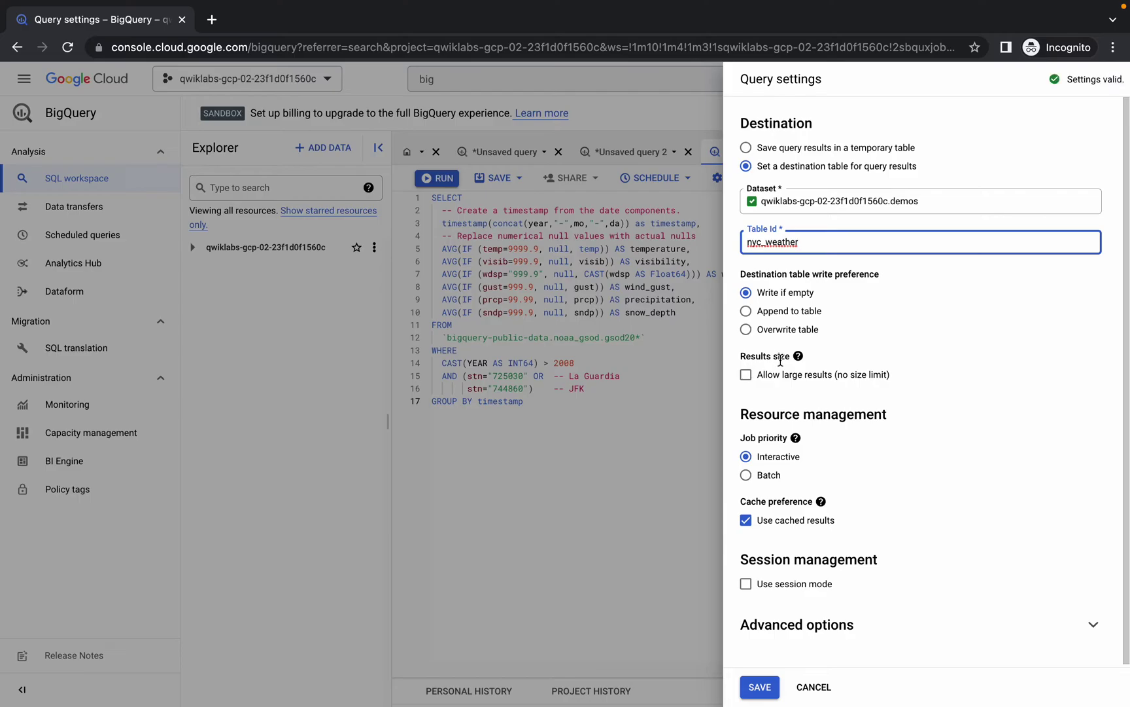
click(746, 374)
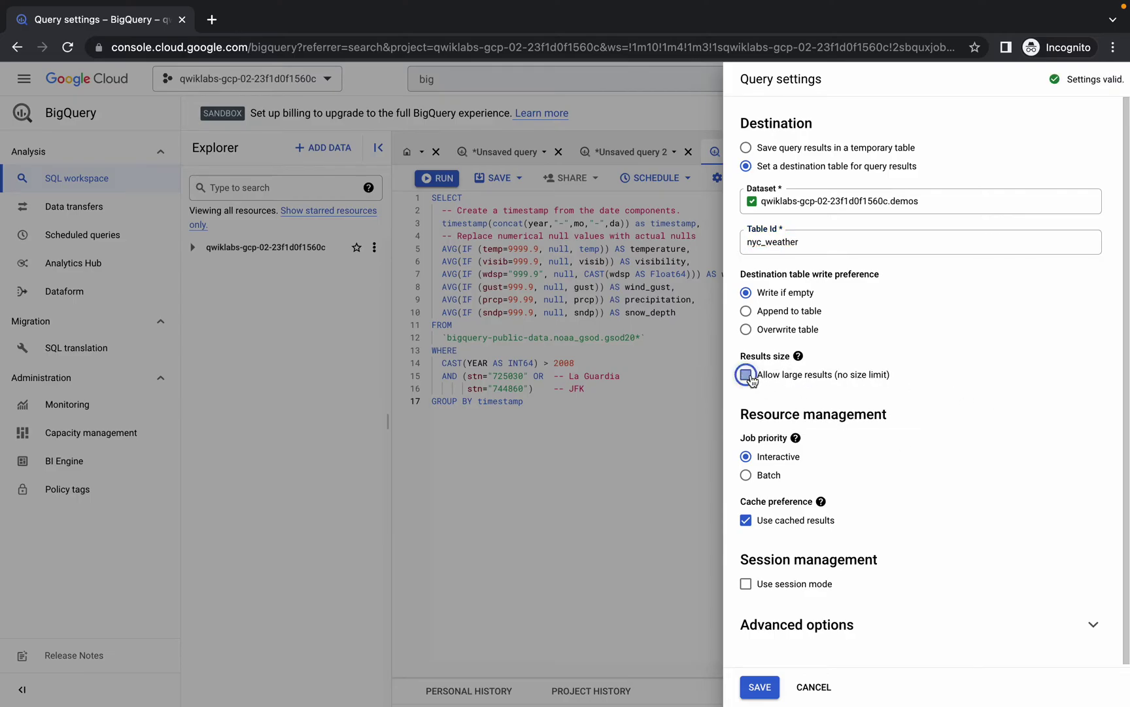
click(758, 688)
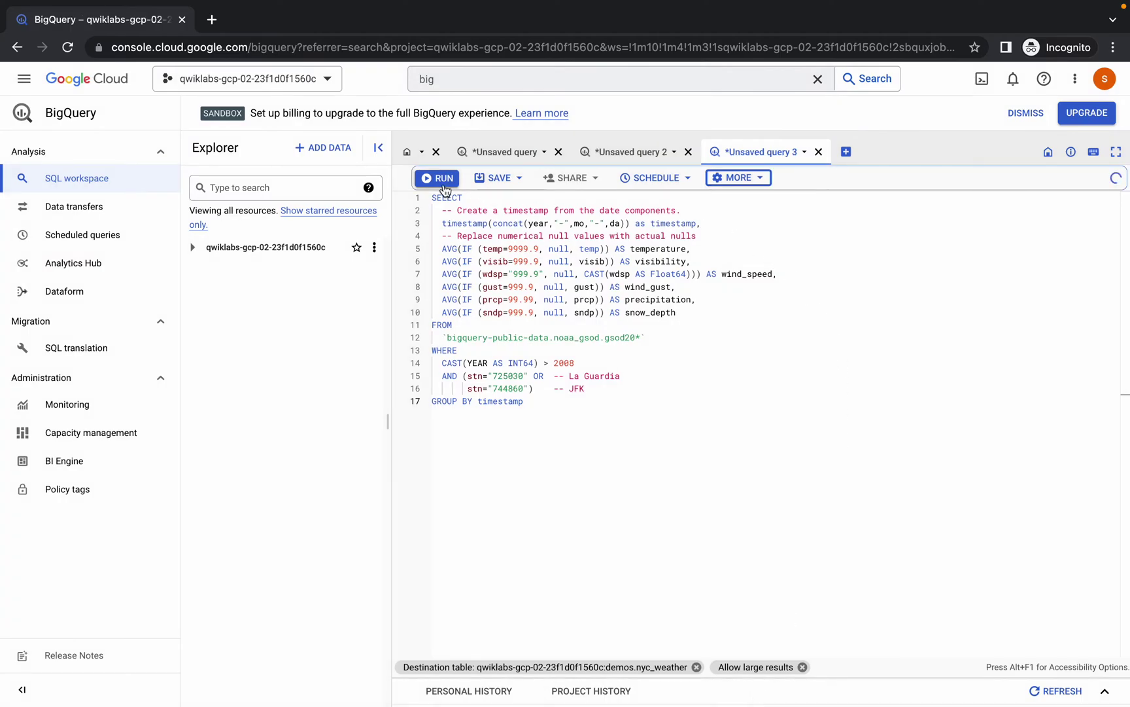
click(442, 179)
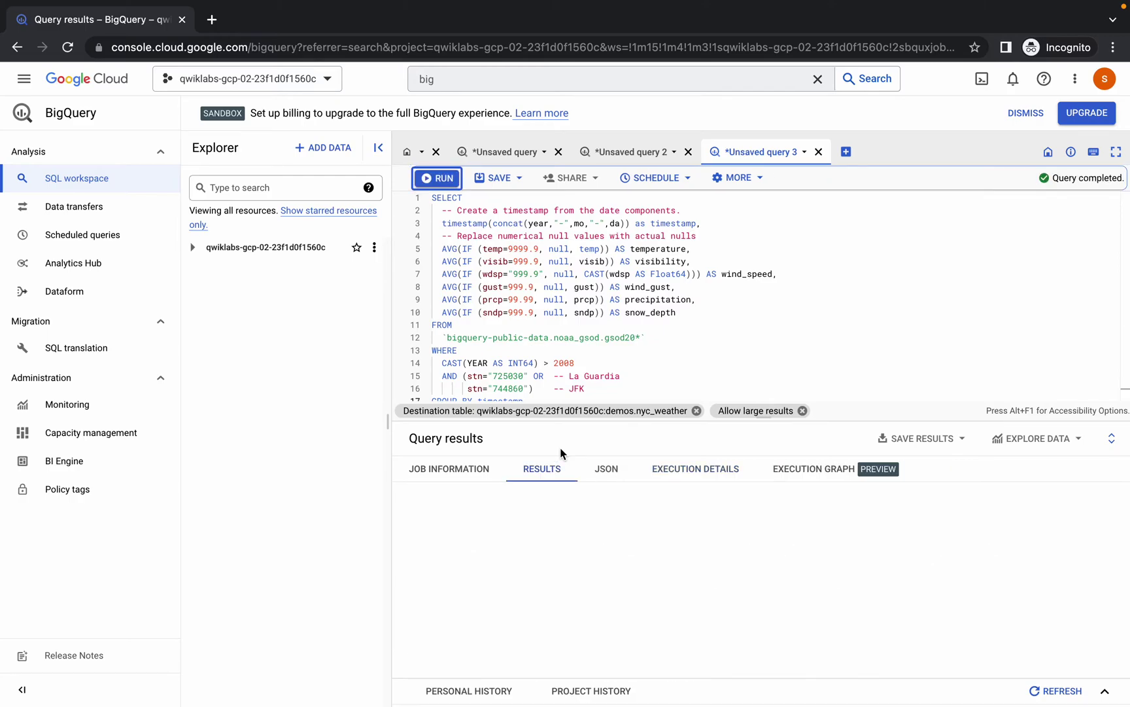
Change Query settings to save results in a temporary table instead of demos.nyc_weather
click(749, 182)
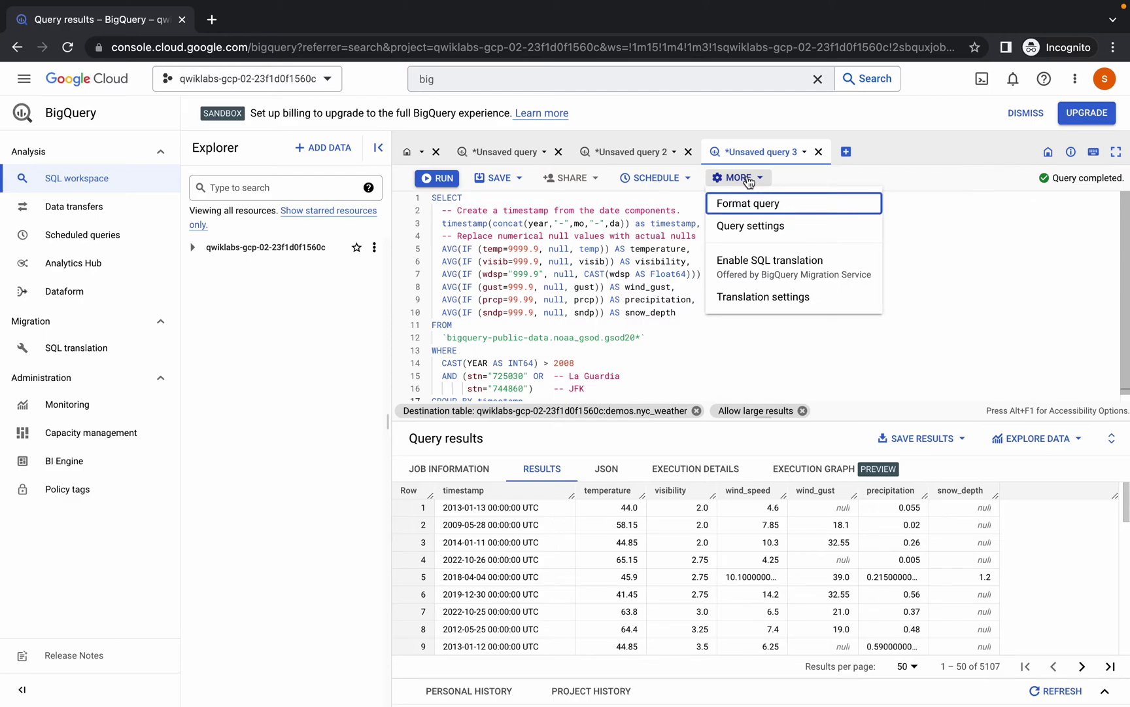
click(748, 229)
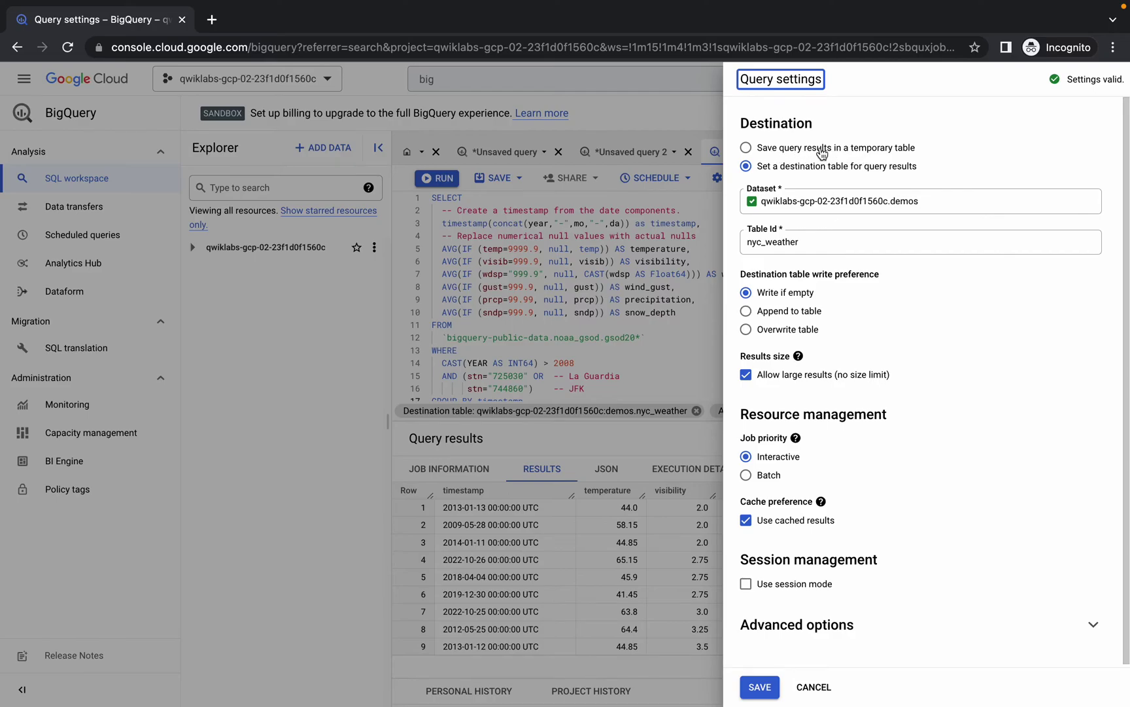
click(771, 151)
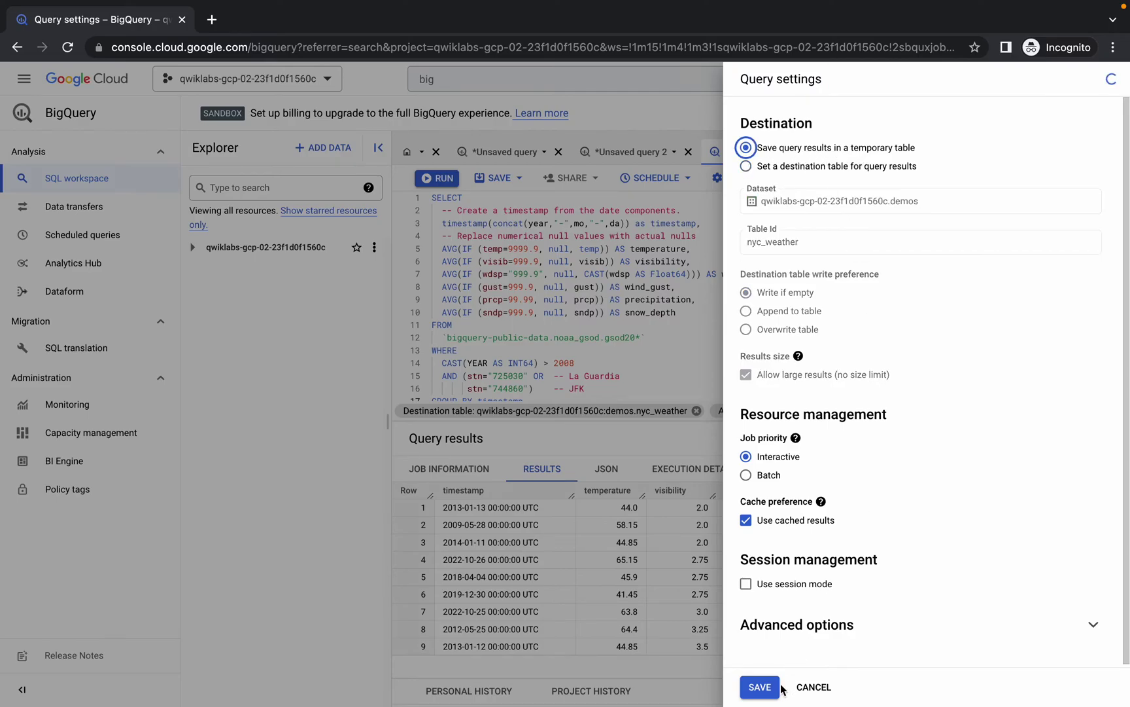
click(760, 688)
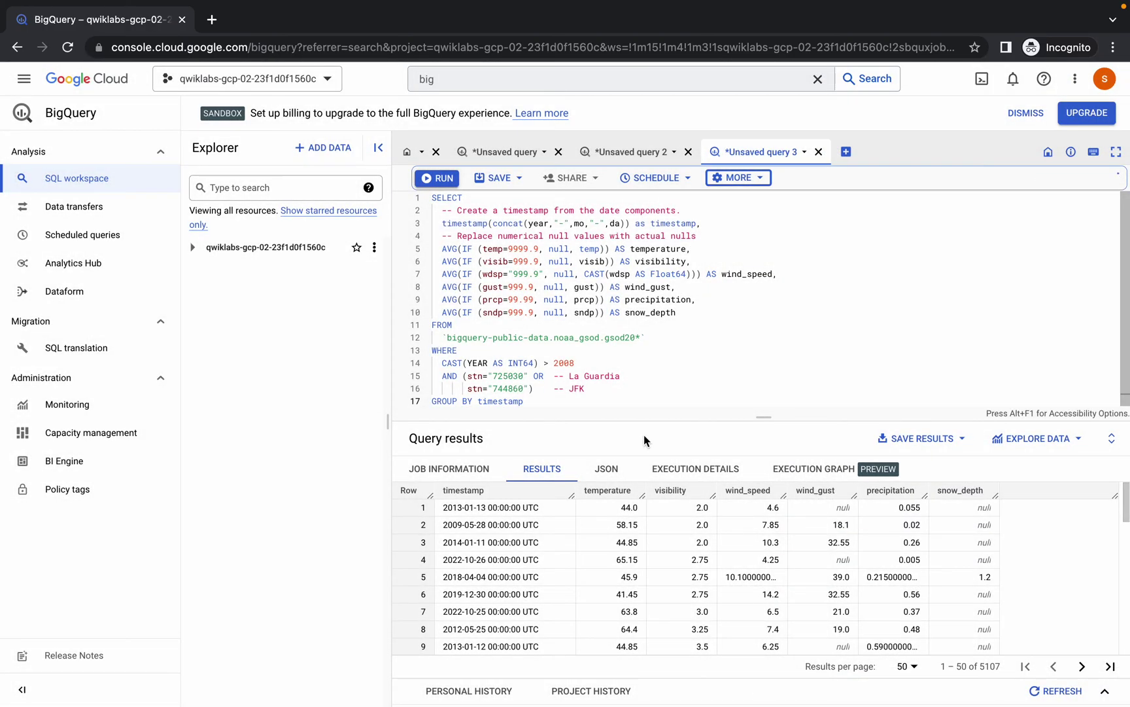
Pass the 'Saving a new table of weather data' check and copy the first Task 4 query
key(ctrl+Left)
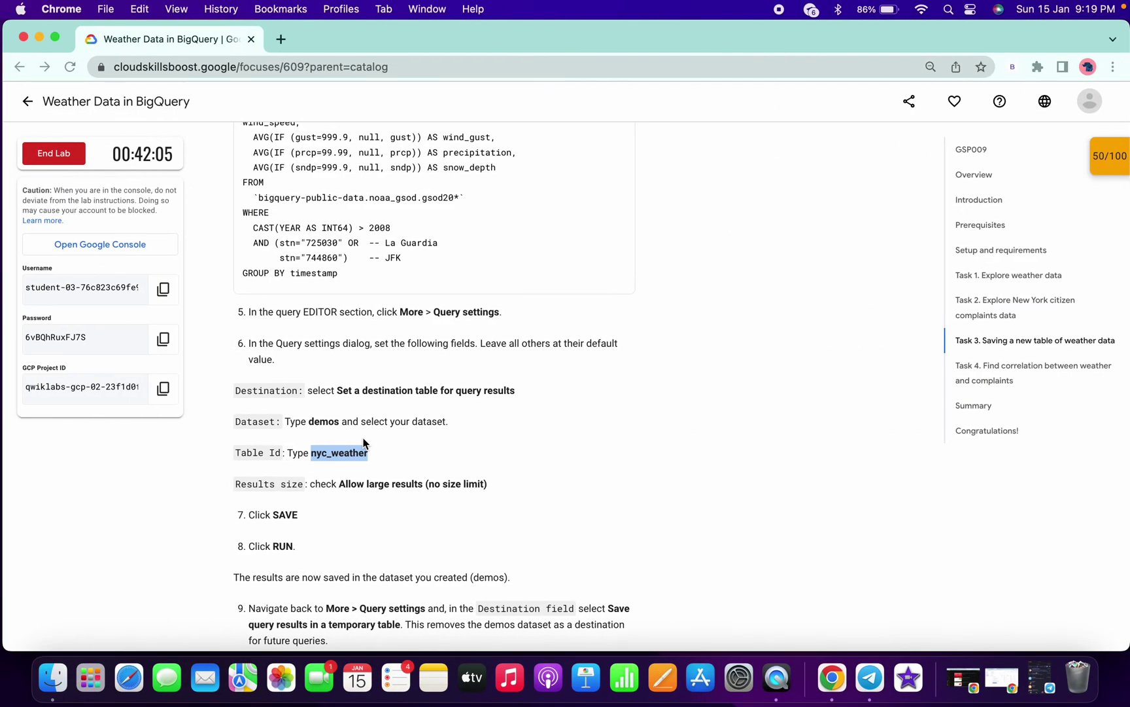
scroll(363, 444, down, 5)
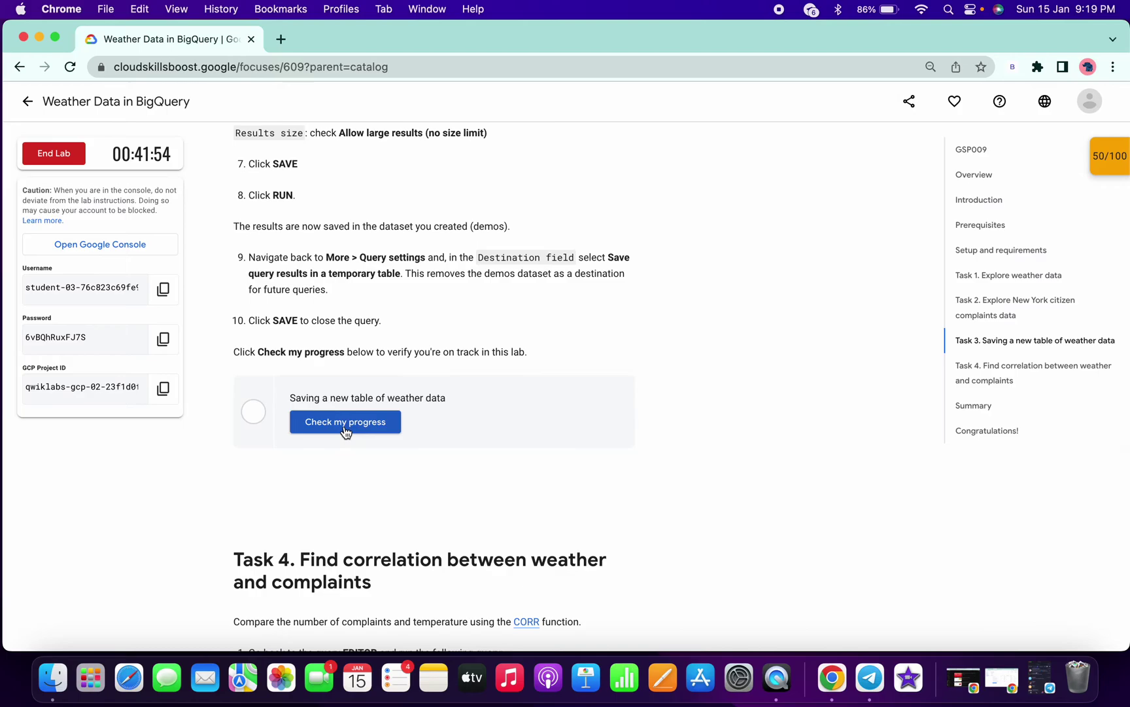
click(344, 426)
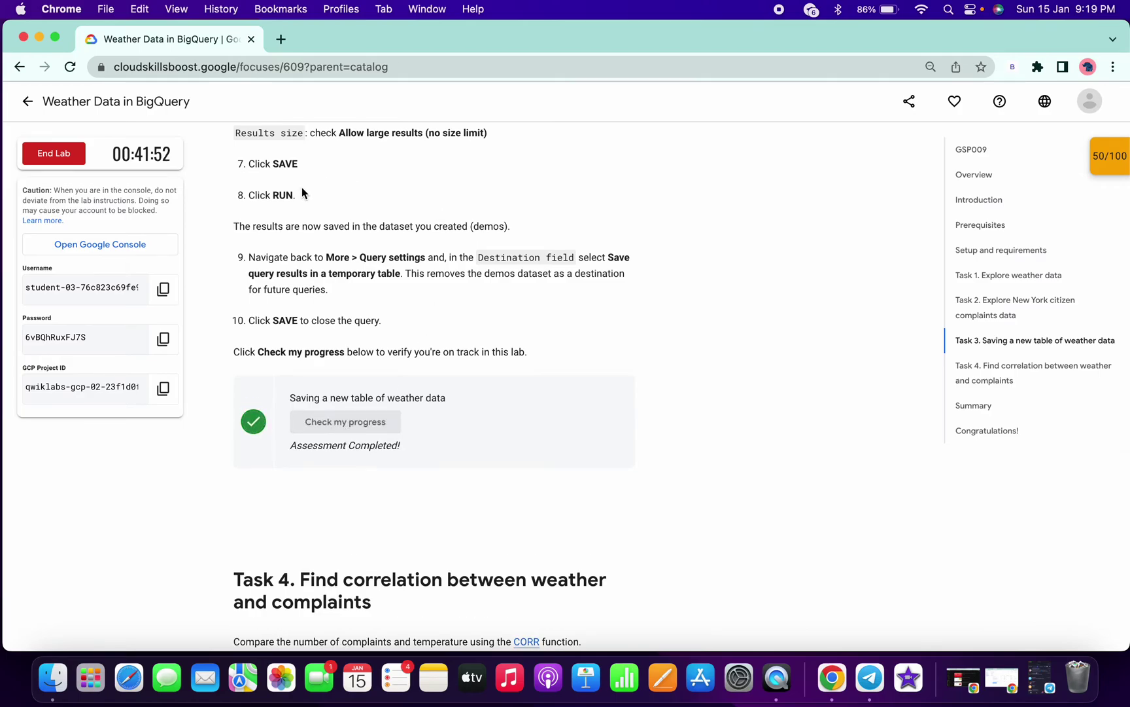
scroll(472, 316, down, 5)
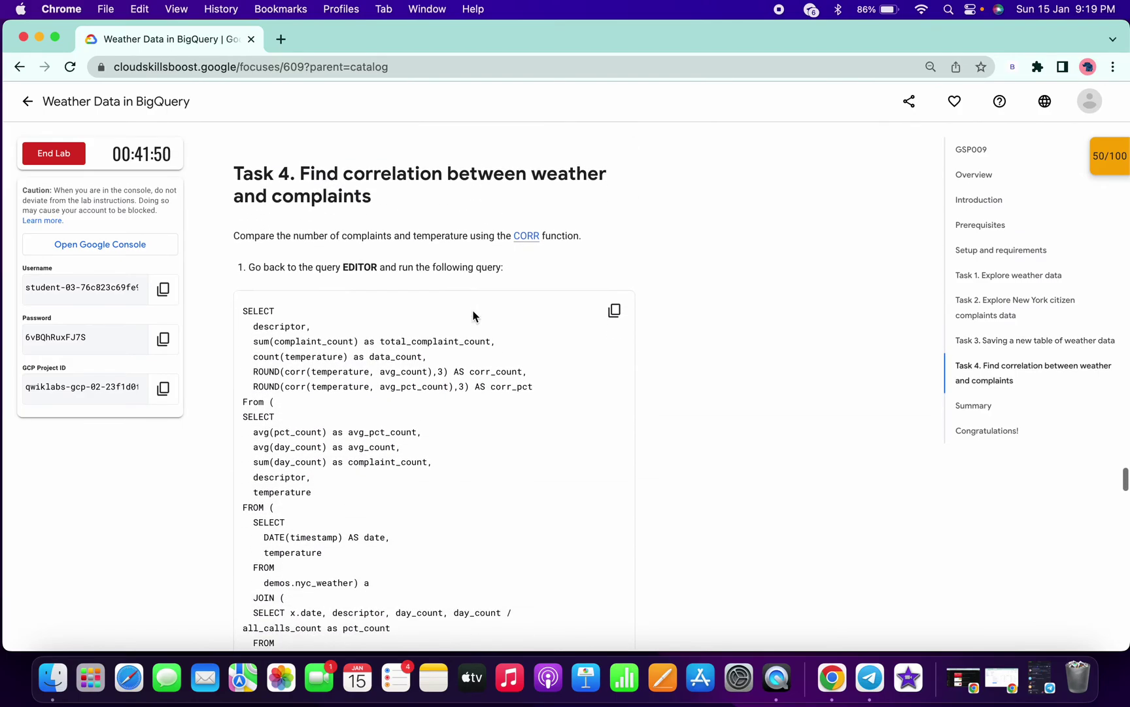
click(616, 269)
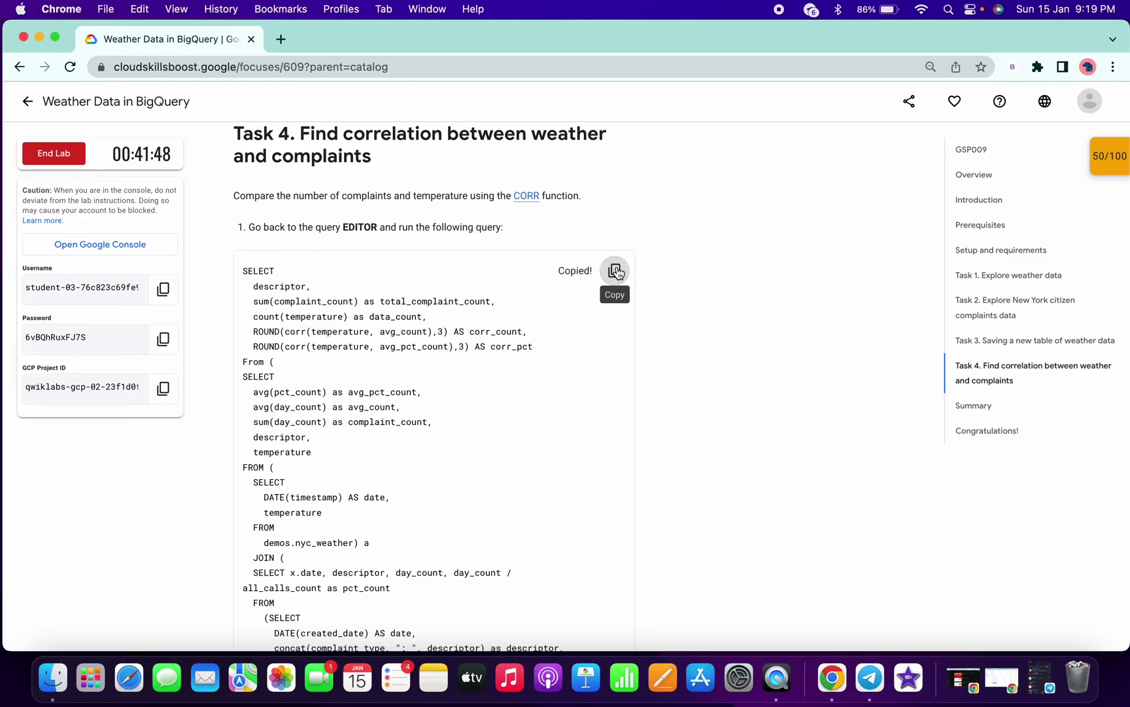
key(ctrl+Right)
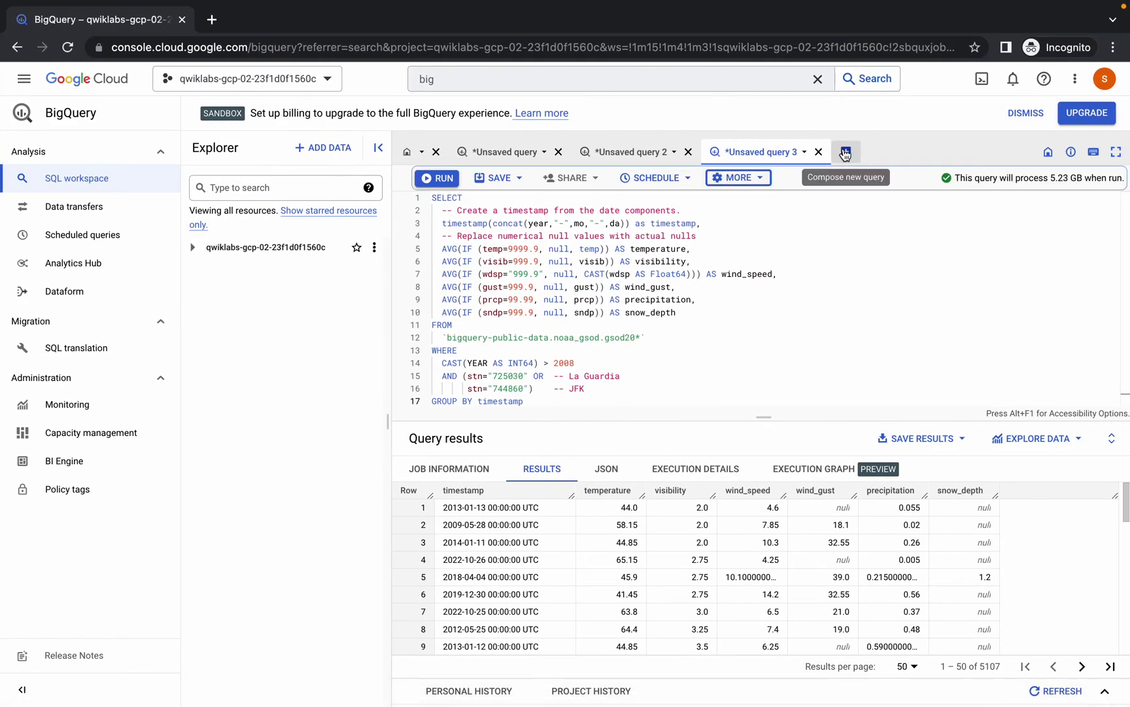
Run the temperature-versus-complaints correlation query in a fourth tab, then copy the wind_speed query
click(846, 151)
key(ctrl+v)
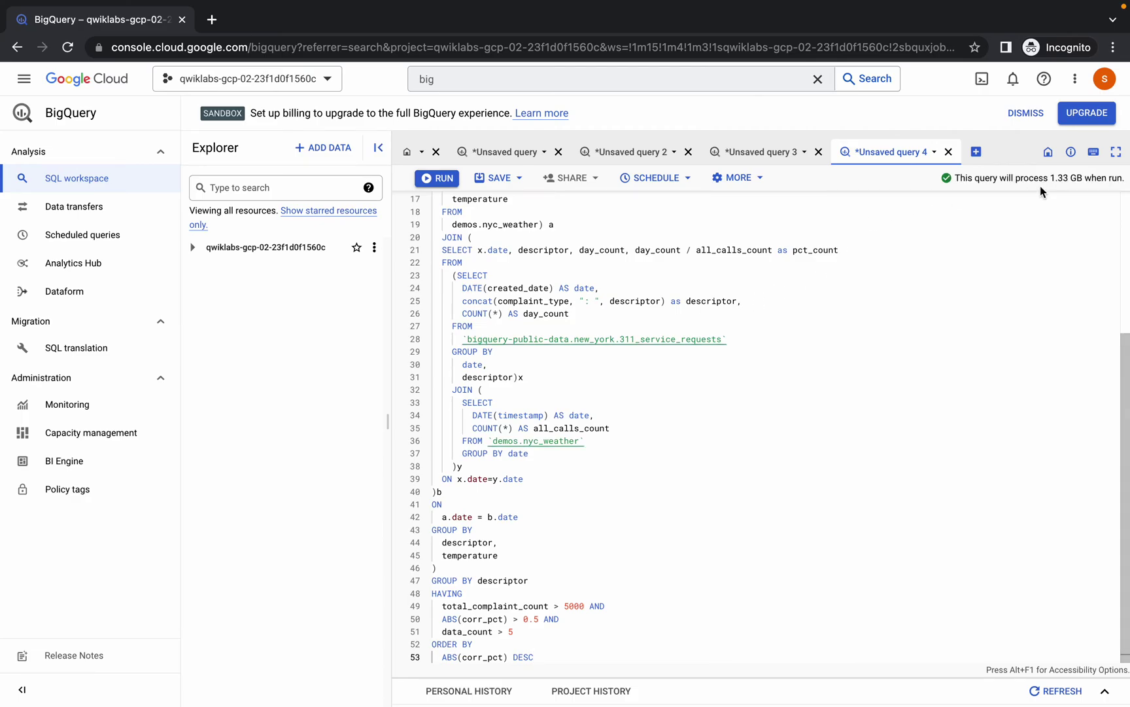
click(442, 181)
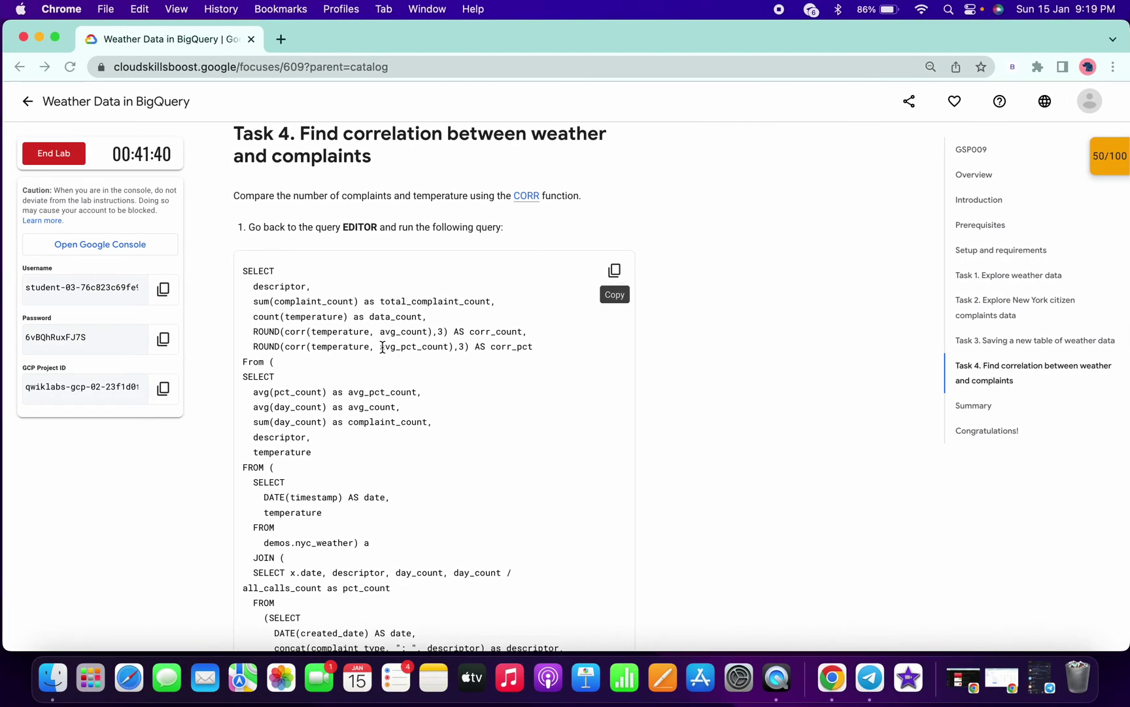
scroll(382, 346, down, 5)
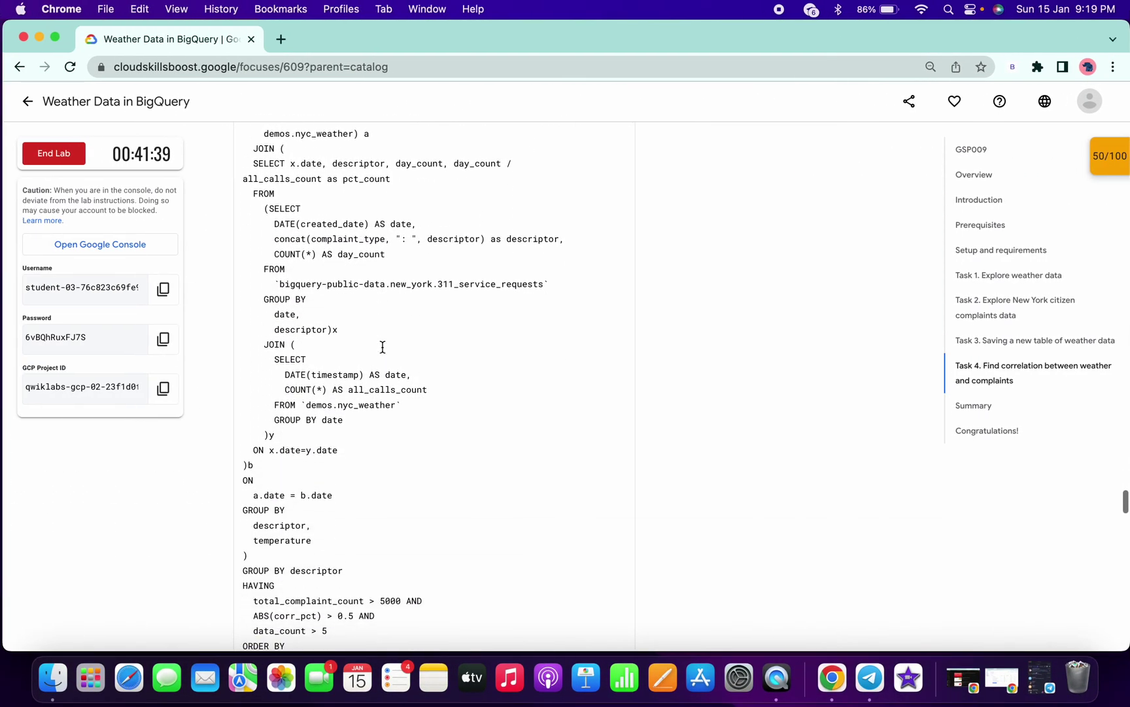
scroll(382, 347, down, 4)
scroll(382, 346, down, 3)
scroll(383, 347, down, 1)
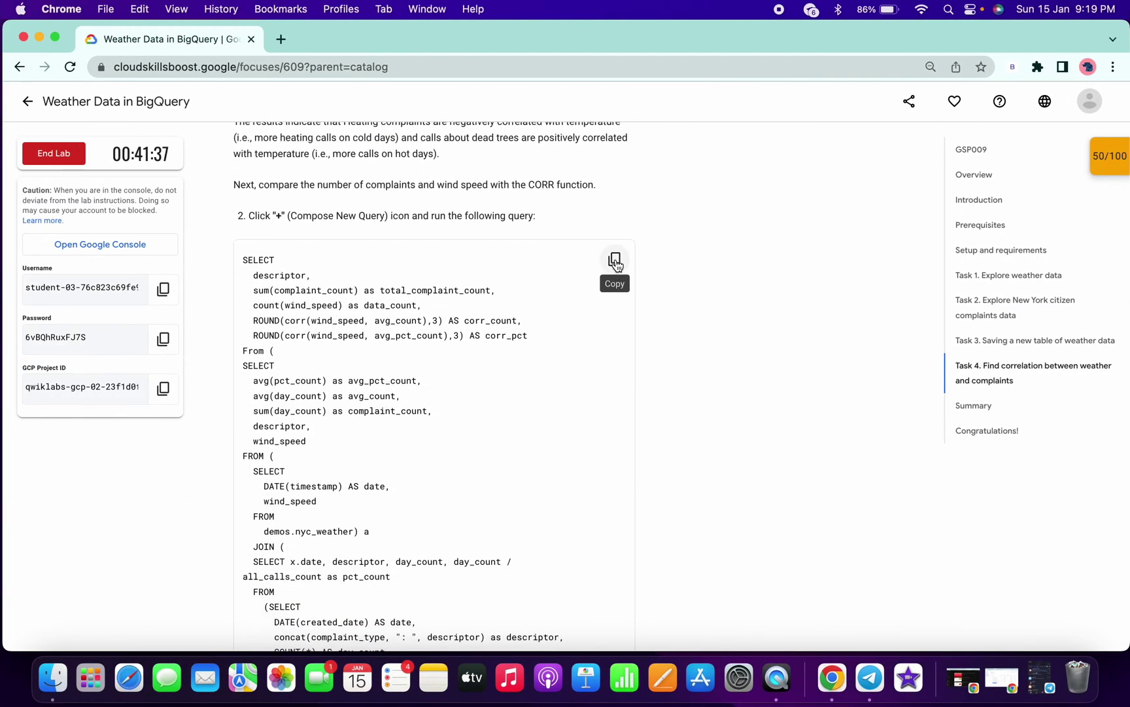
click(615, 259)
key(super+Tab)
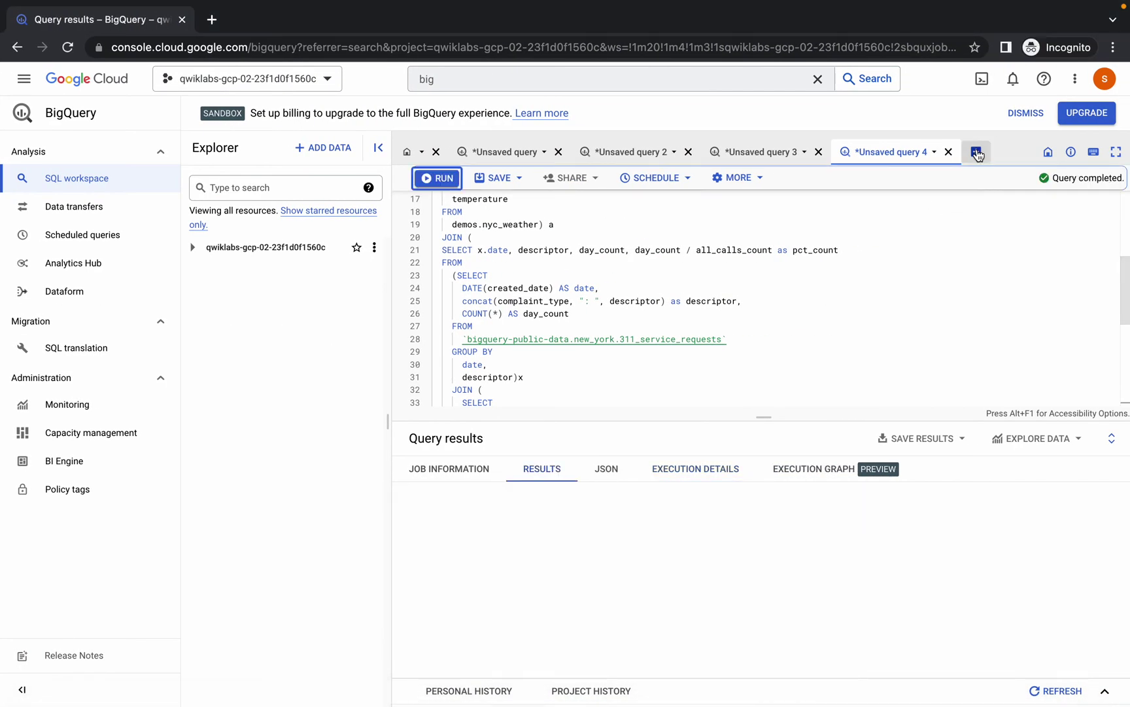
Paste the complaints-versus-wind-speed correlation query into a new fifth query tab and run it
click(976, 152)
key(ctrl+v)
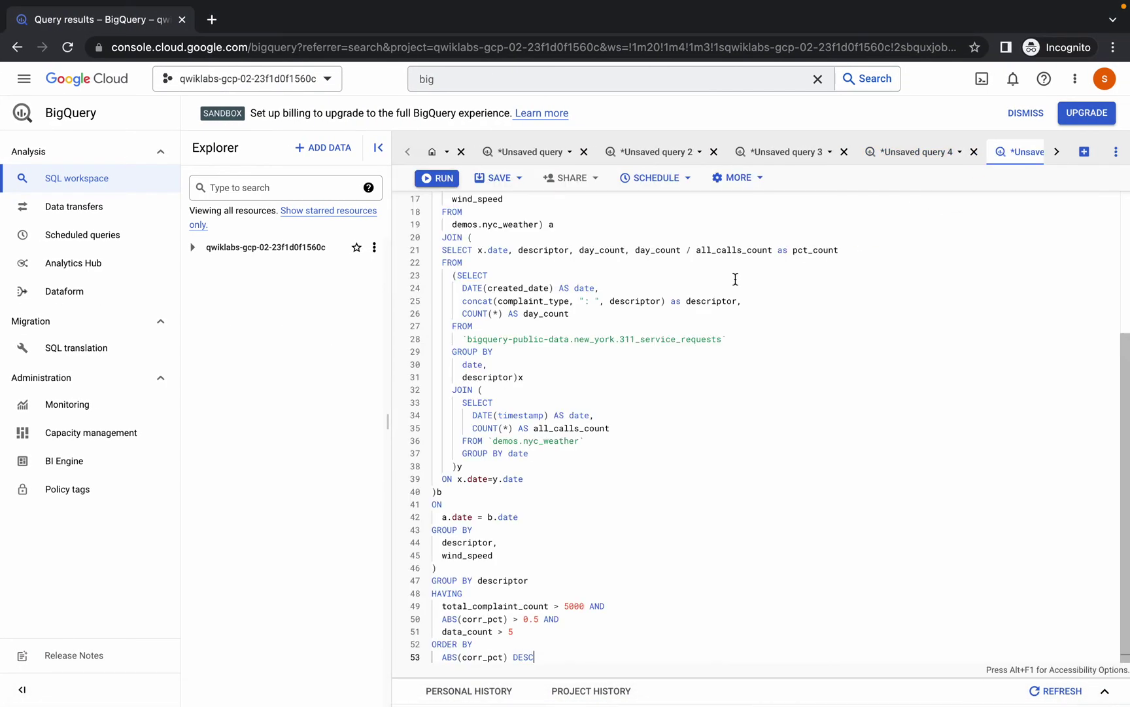
click(435, 180)
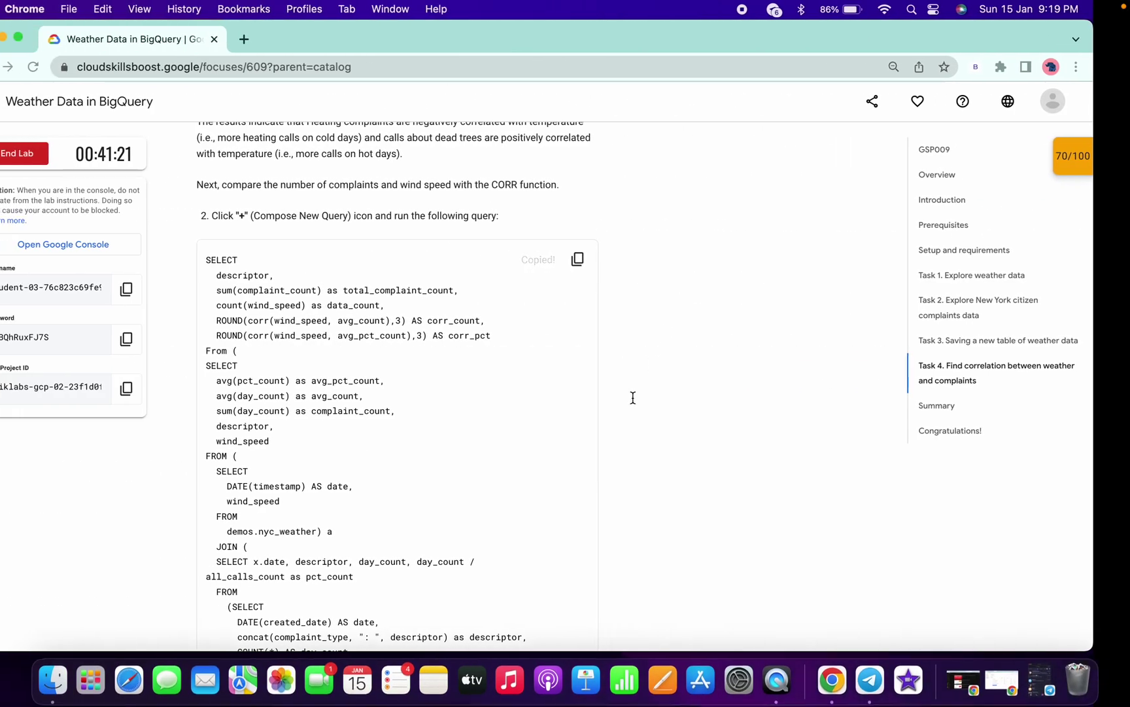
scroll(632, 400, down, 5)
scroll(633, 399, down, 5)
scroll(633, 403, down, 3)
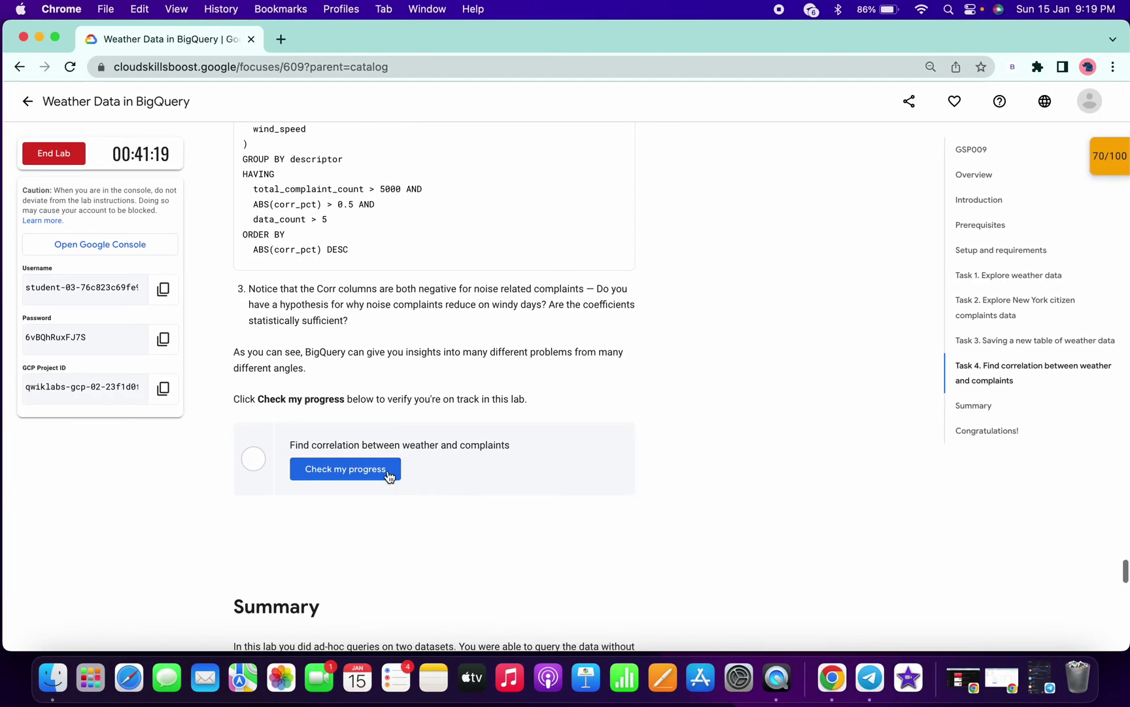
Check progress on the 'Find correlation between weather and complaints' task to get Assessment Completed
click(367, 465)
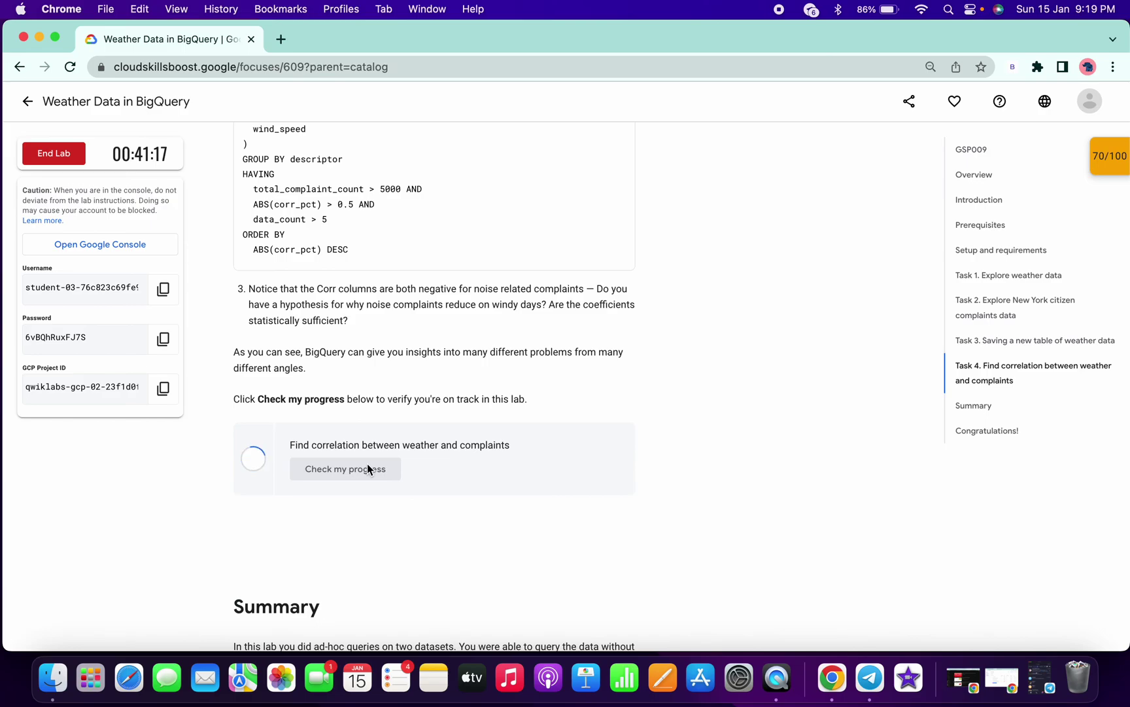
scroll(367, 469, down, 4)
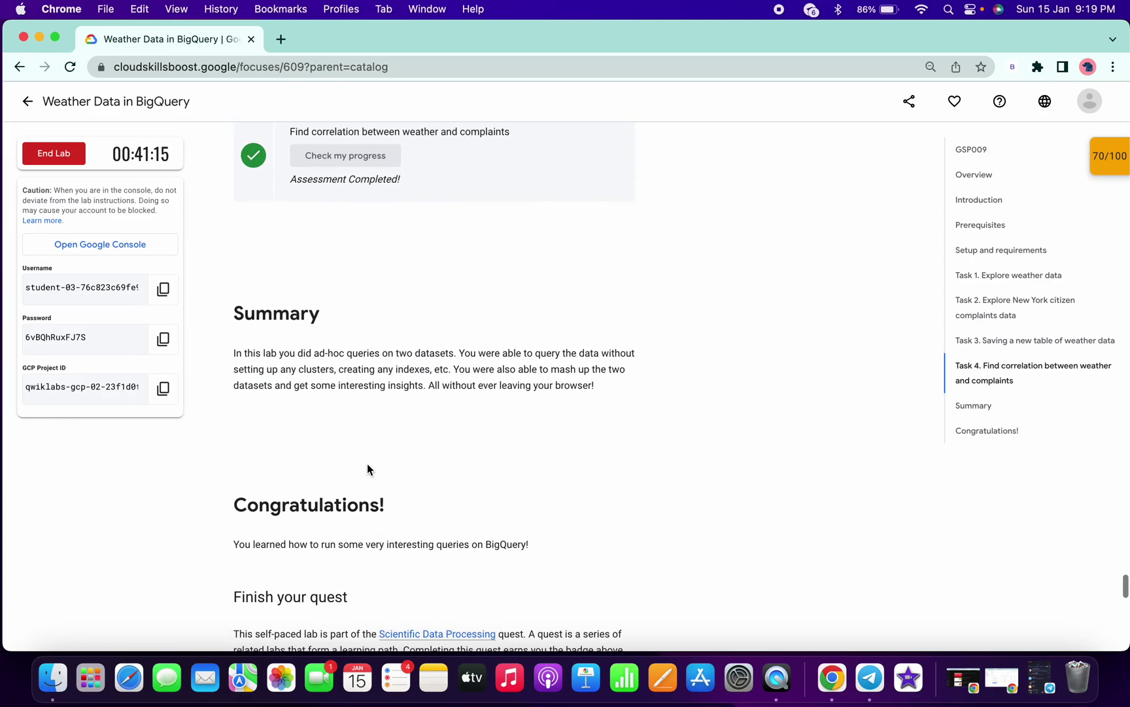